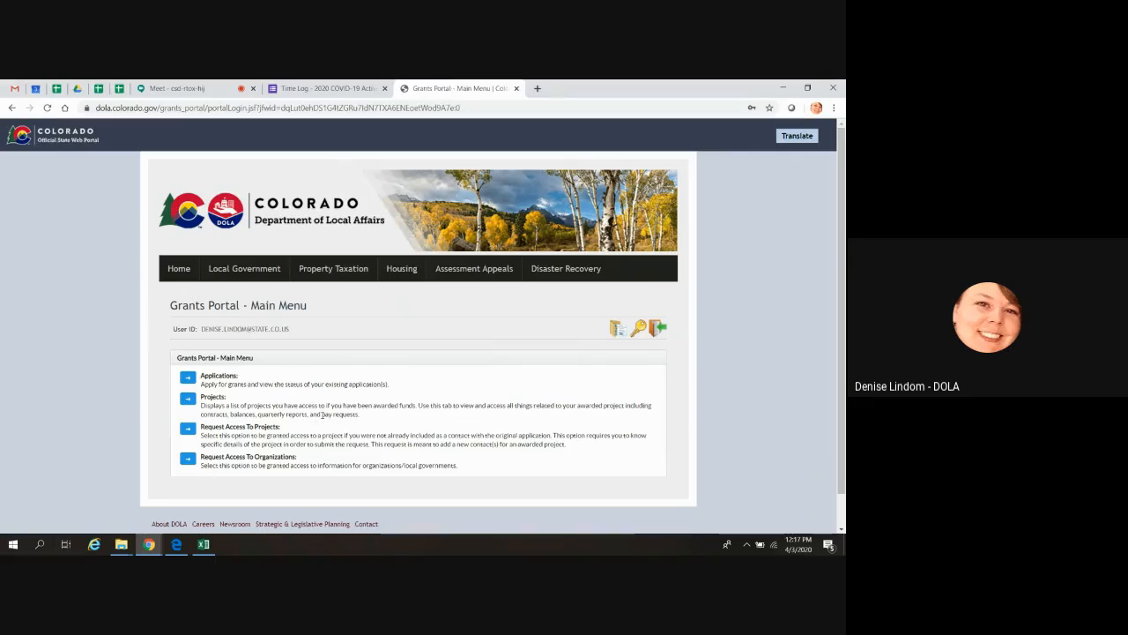
Open the awarded projects and show the reports and payments for the Green Mountain Falls Emergency Grant's contract.
click(186, 401)
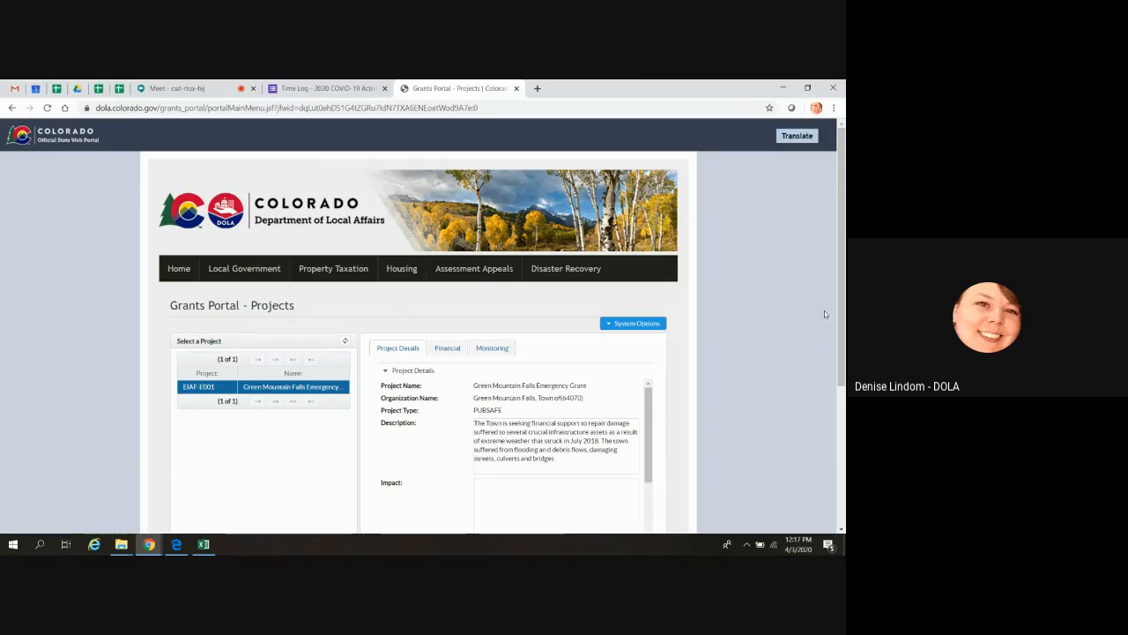
scroll(824, 310, down, 3)
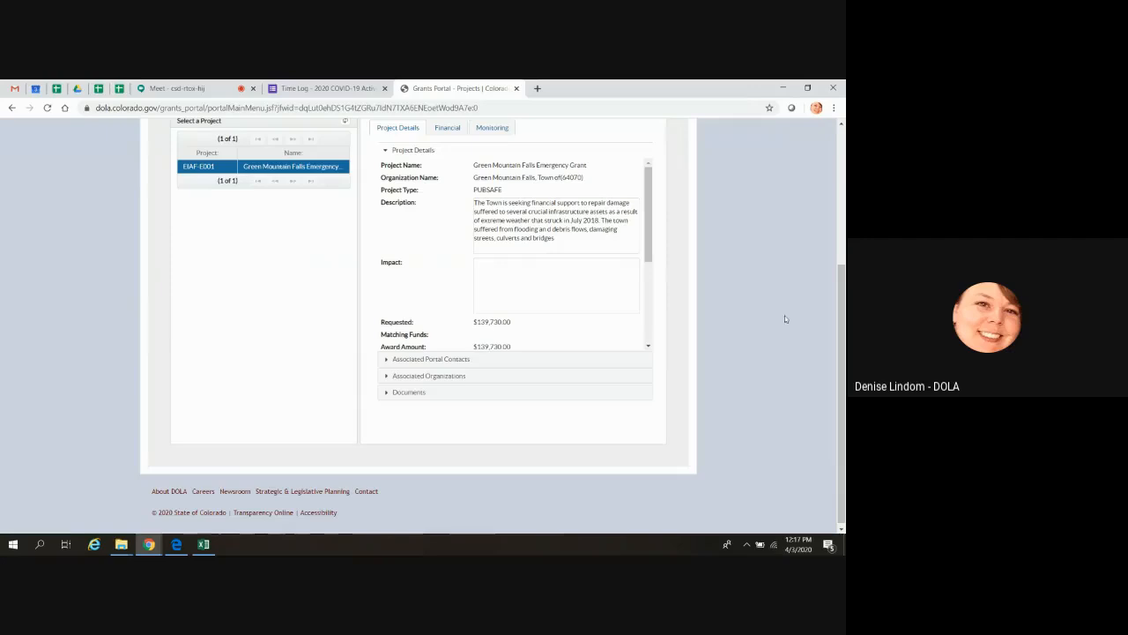
scroll(840, 300, up, 2)
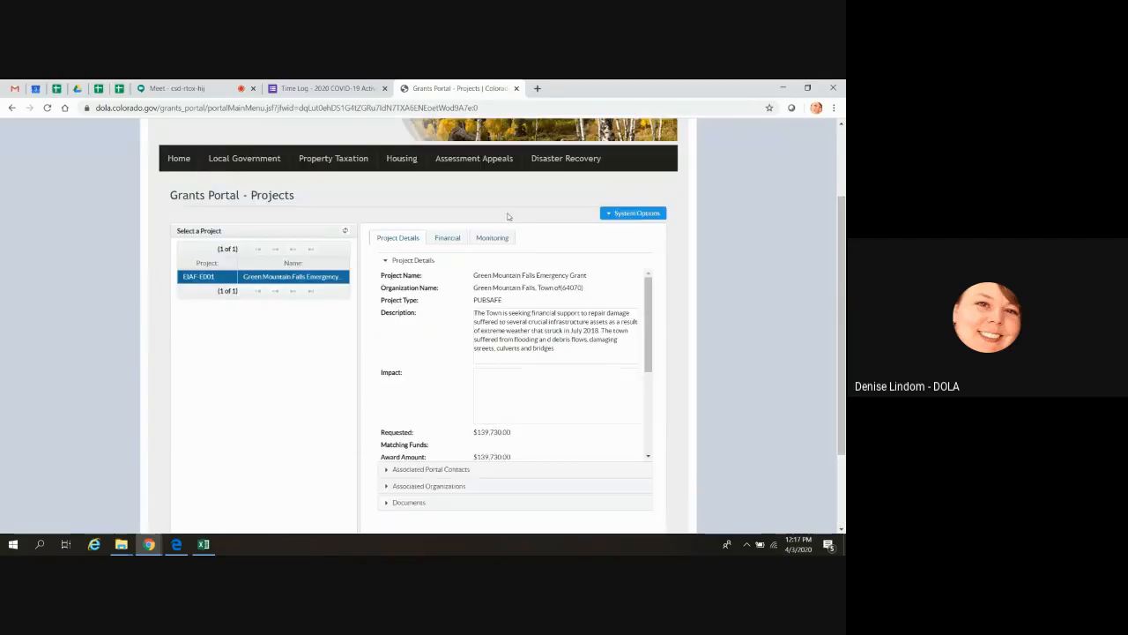
click(448, 239)
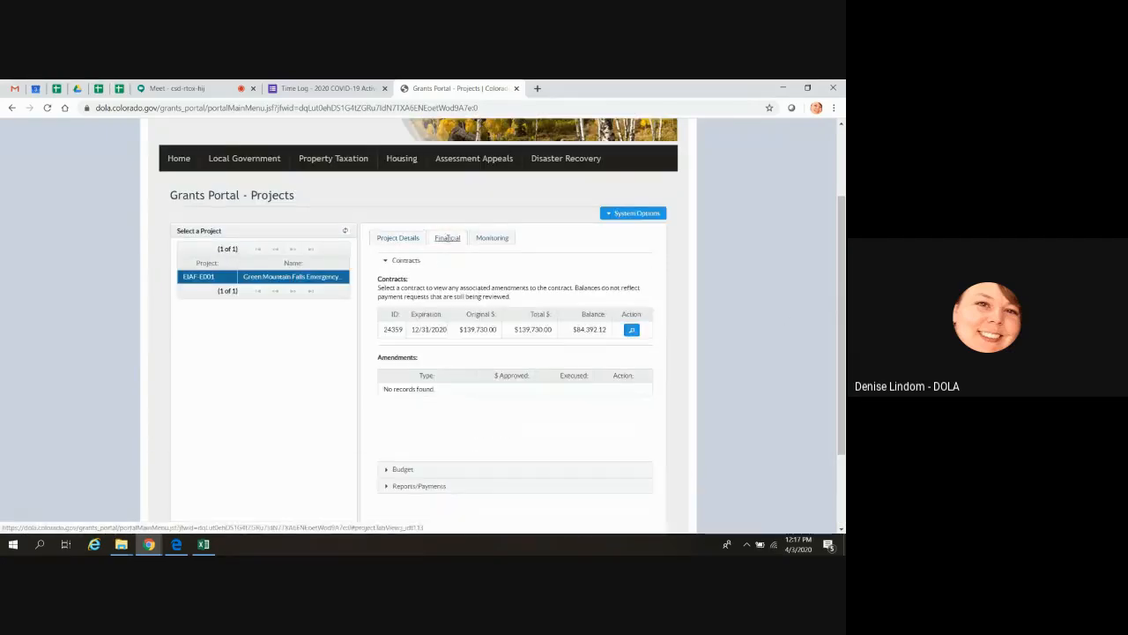
click(460, 333)
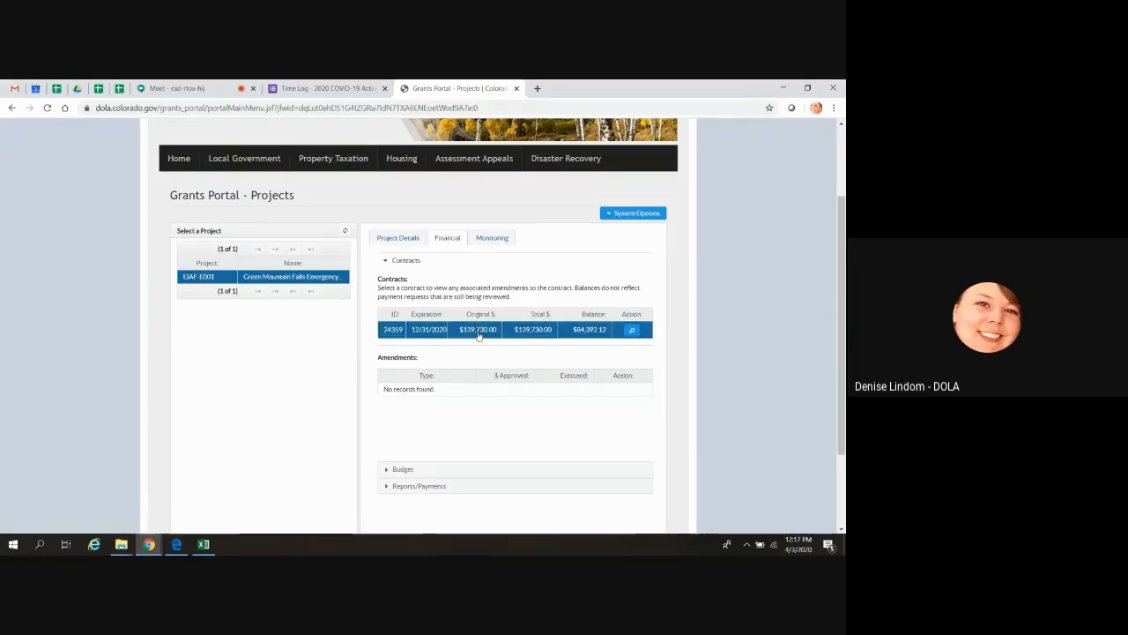
click(439, 487)
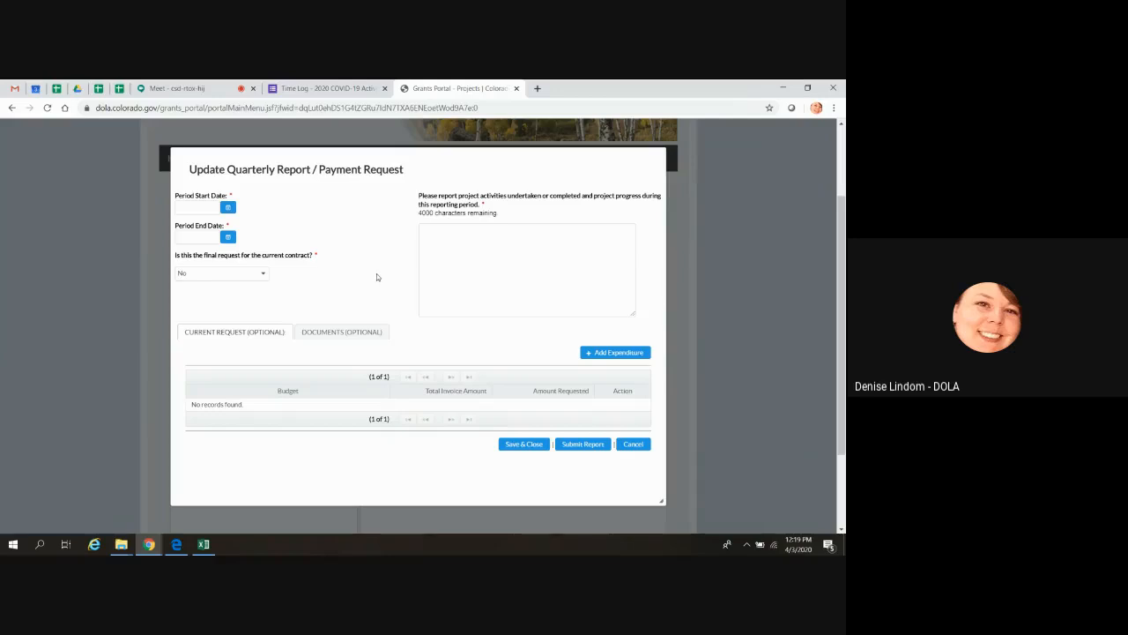
Set the reporting period to 01/01/2020 through 03/31/2020 and keep the final request option at No.
click(183, 207)
text(01/01/2020)
click(201, 232)
text(03/31/2020)
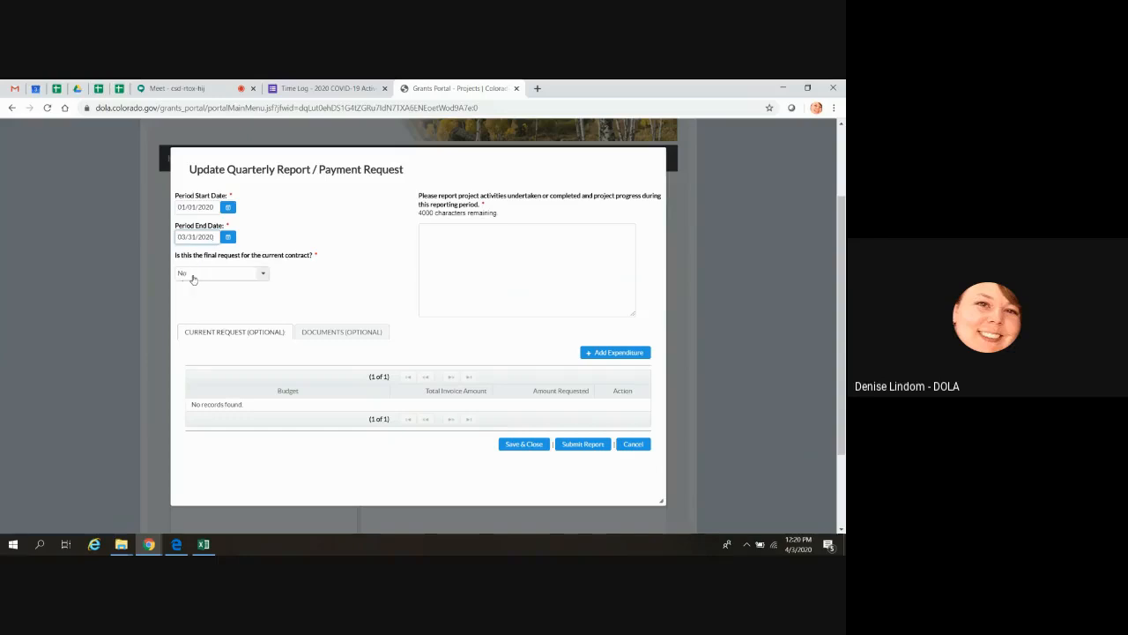
click(264, 276)
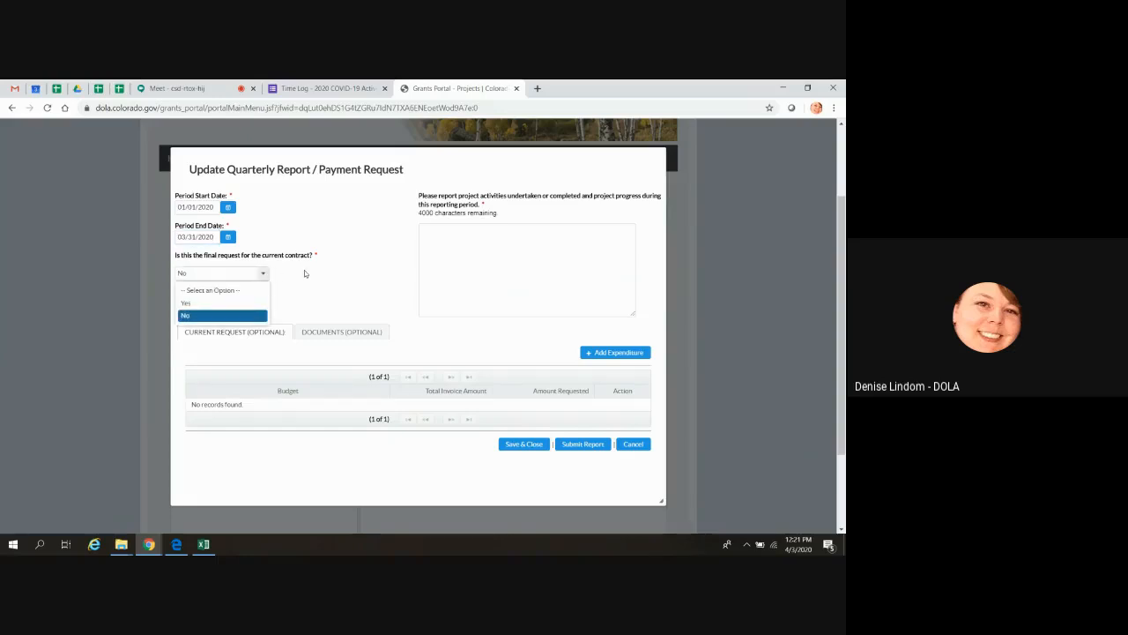
click(304, 273)
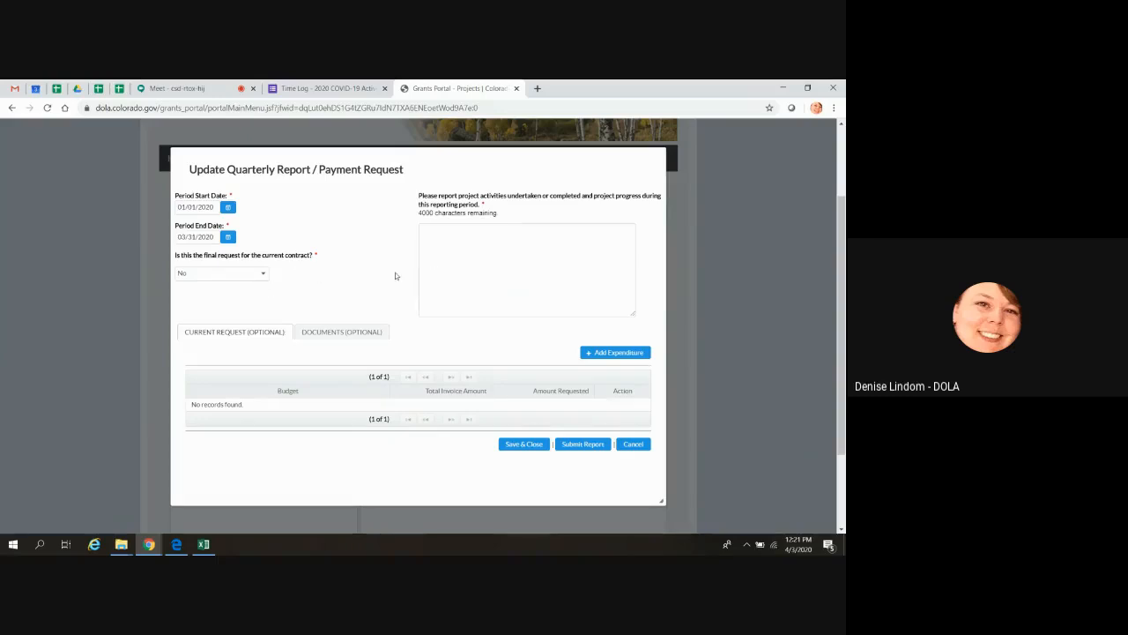
Enter "Construction is 80% complete." as the report of project activities and progress for the period.
click(441, 242)
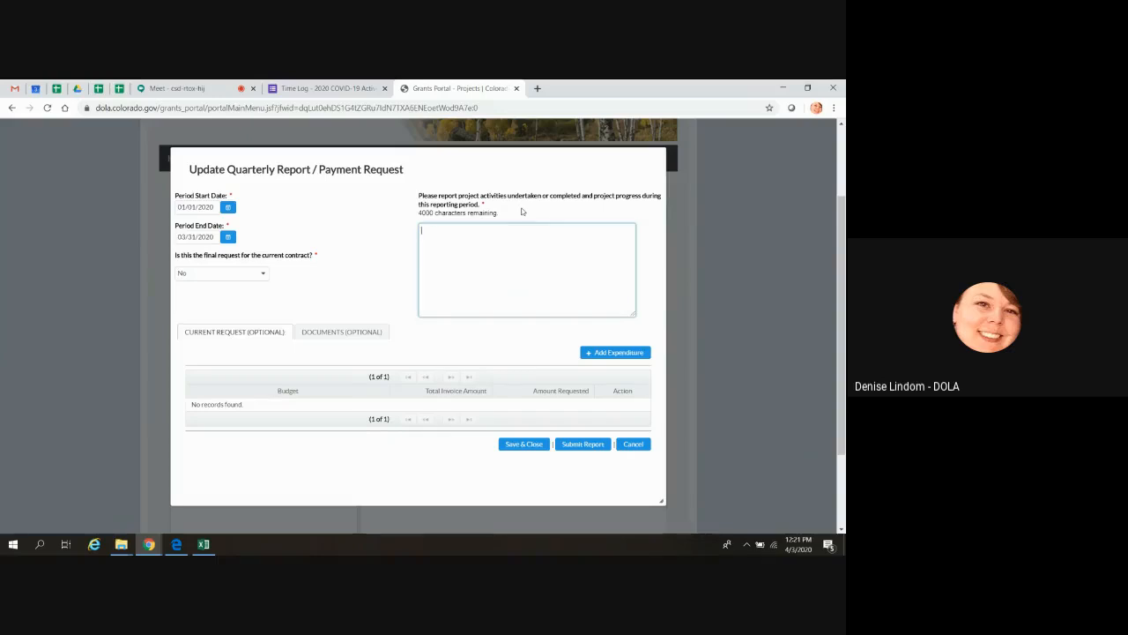
click(522, 212)
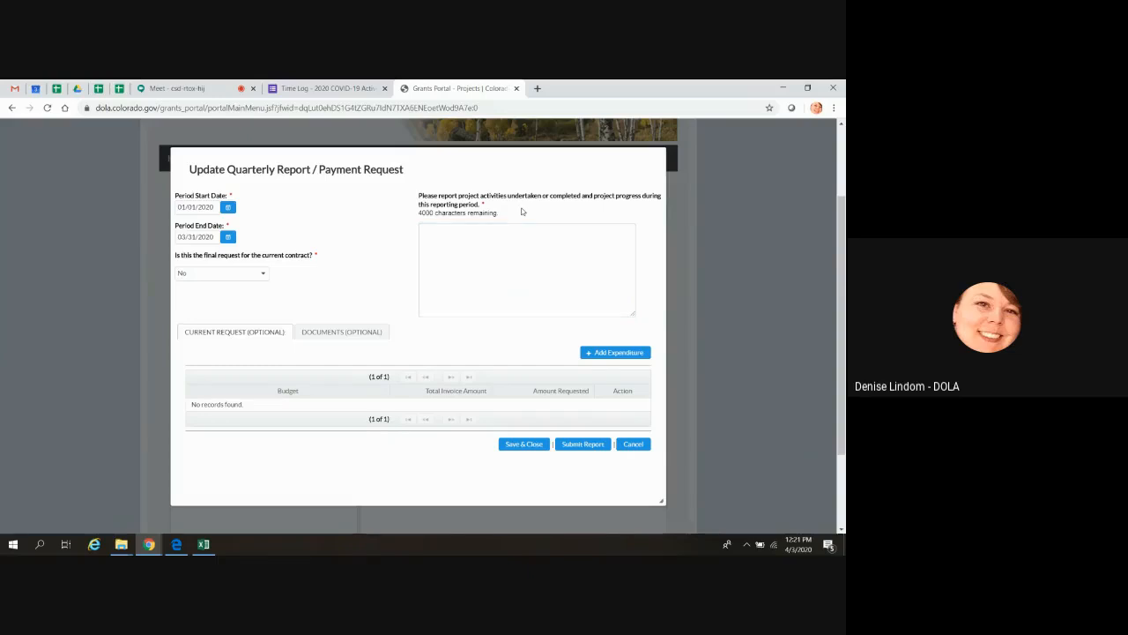
click(492, 247)
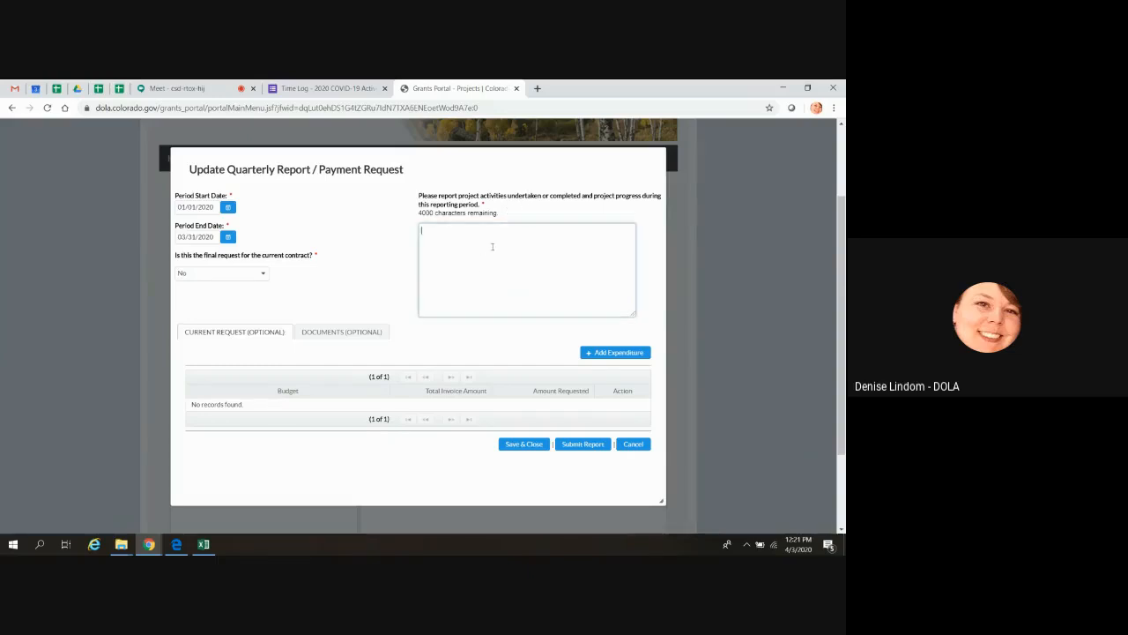
text(Construction is 80% complete.)
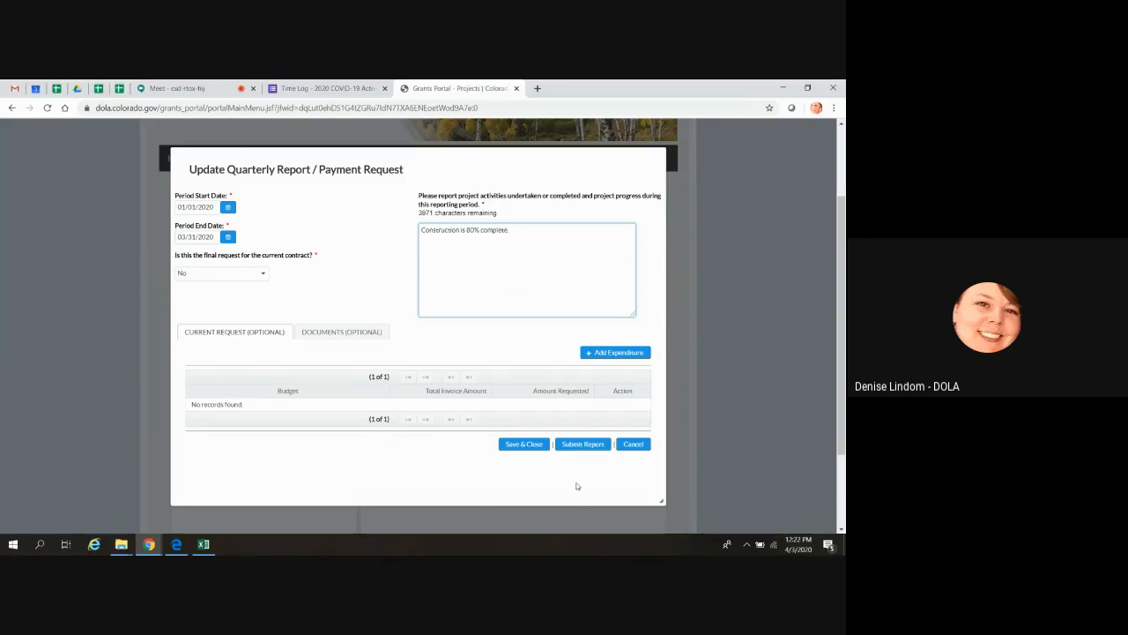
Start a new expenditure with a service start date of 01/01/2020 and an end date of 03/31/2020.
click(617, 353)
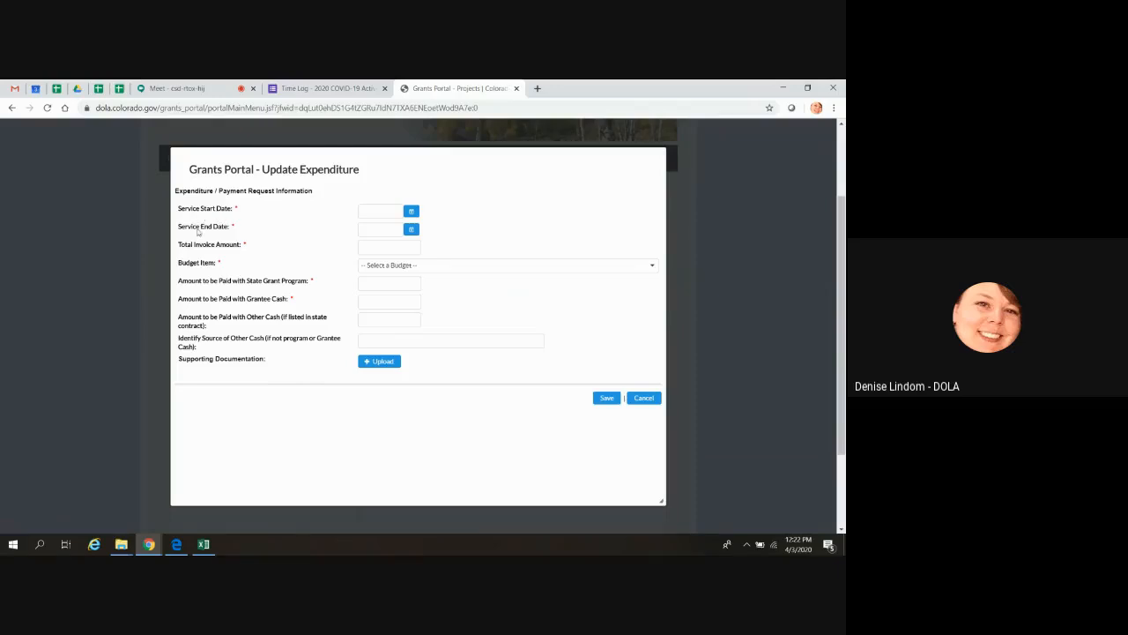
click(375, 210)
text(01/01/2020)
click(376, 227)
text(03/31/2020)
Set the expenditure's total invoice amount to 100,000.00 and its budget item to 1 - Construction/Improvement of Public of Roadways.
click(372, 245)
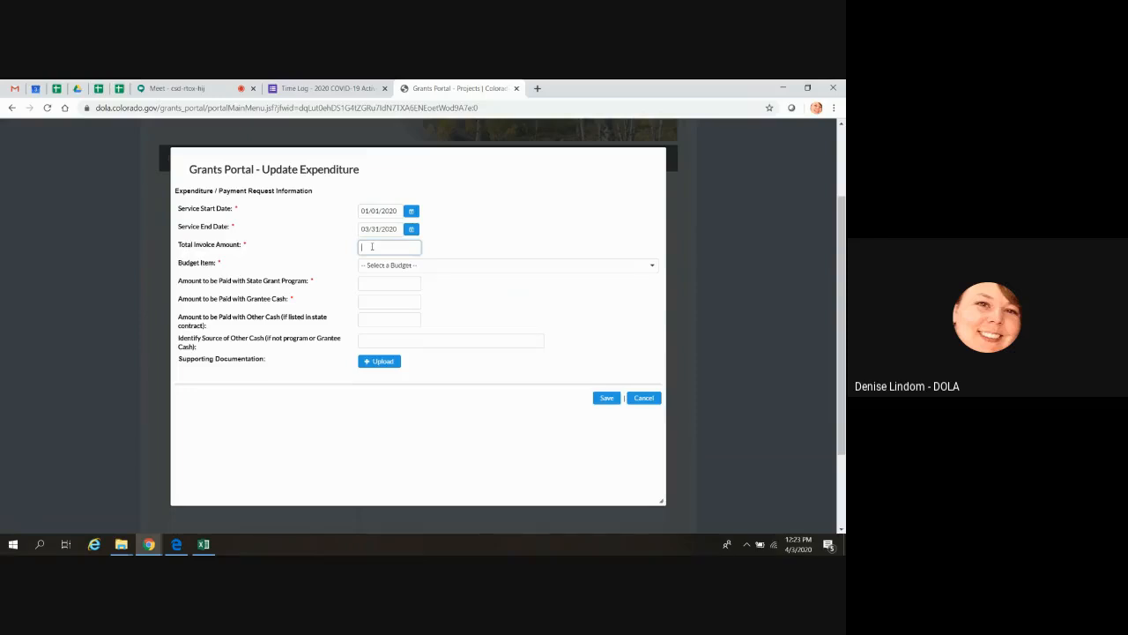
text(00,000)
click(468, 265)
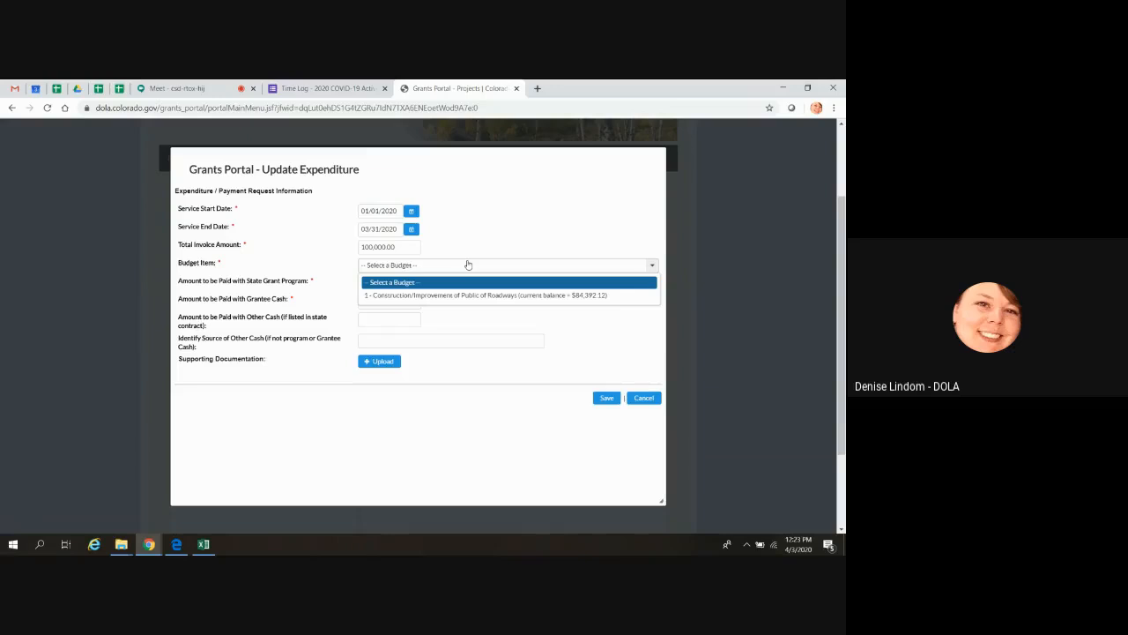
click(462, 295)
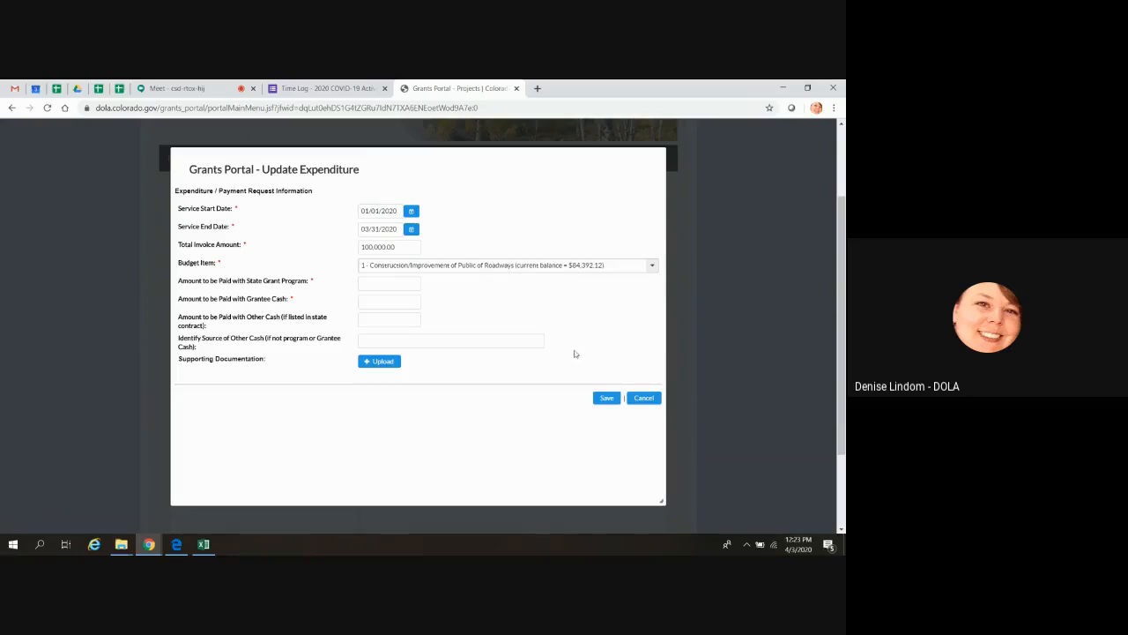
Split the payment into 50,000.00 from the state grant program and 50,000.00 grantee cash, leaving the other cash fields empty.
click(378, 287)
text(5,0)
text(000)
click(402, 302)
text(50000)
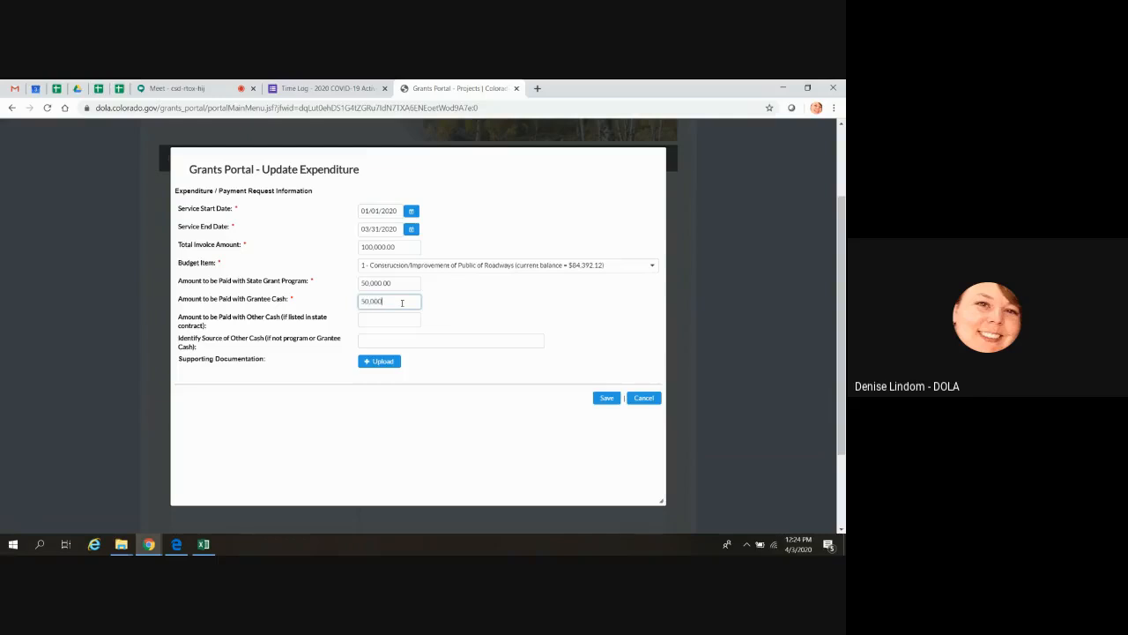
click(392, 319)
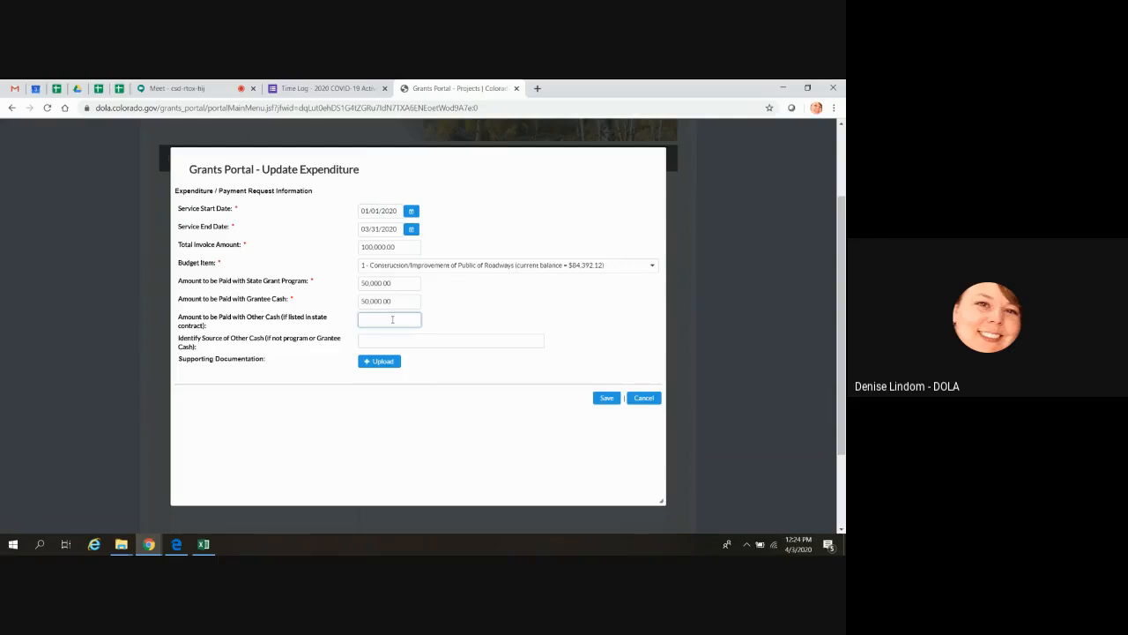
click(386, 341)
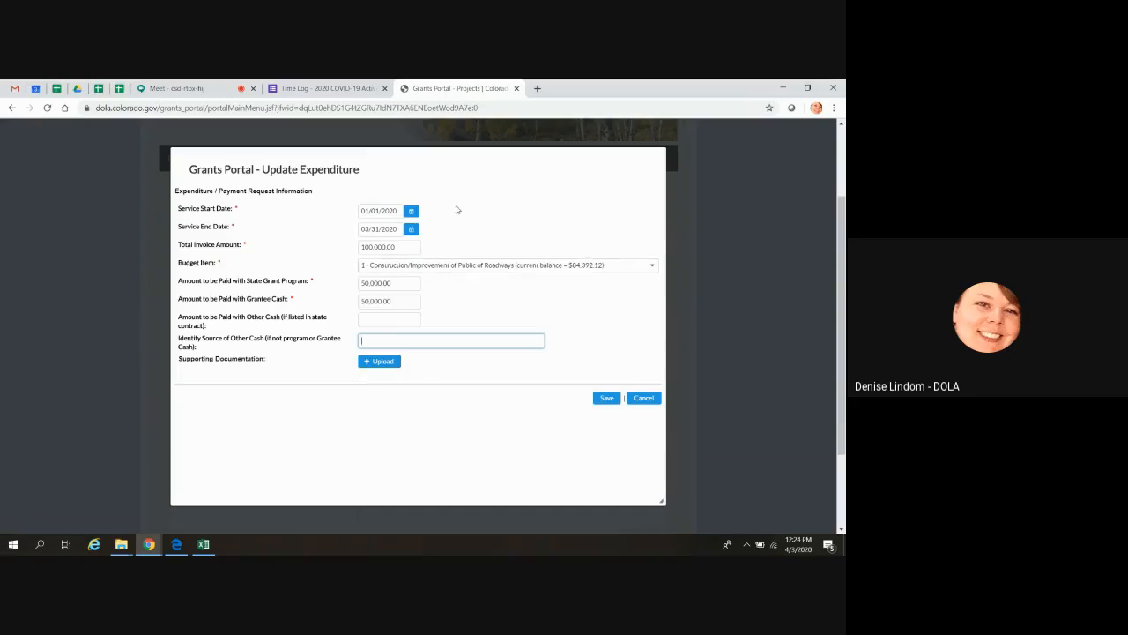
Attach "8860 Collbran Capital Management Plan Extension Request email.pdf" as supporting documentation and save the expenditure.
click(368, 363)
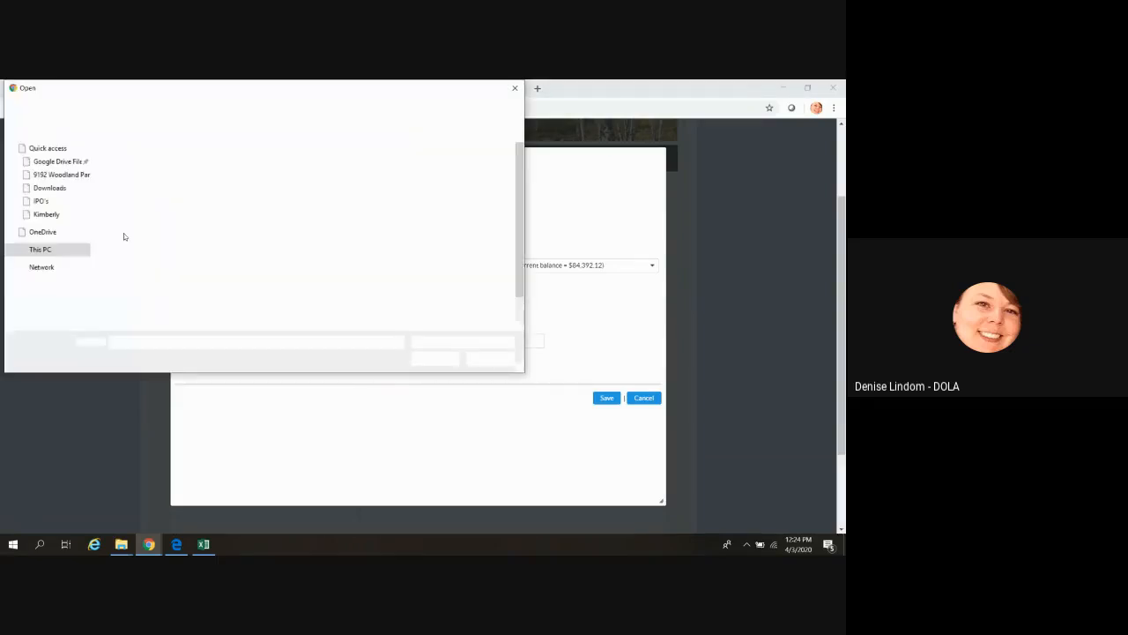
click(202, 166)
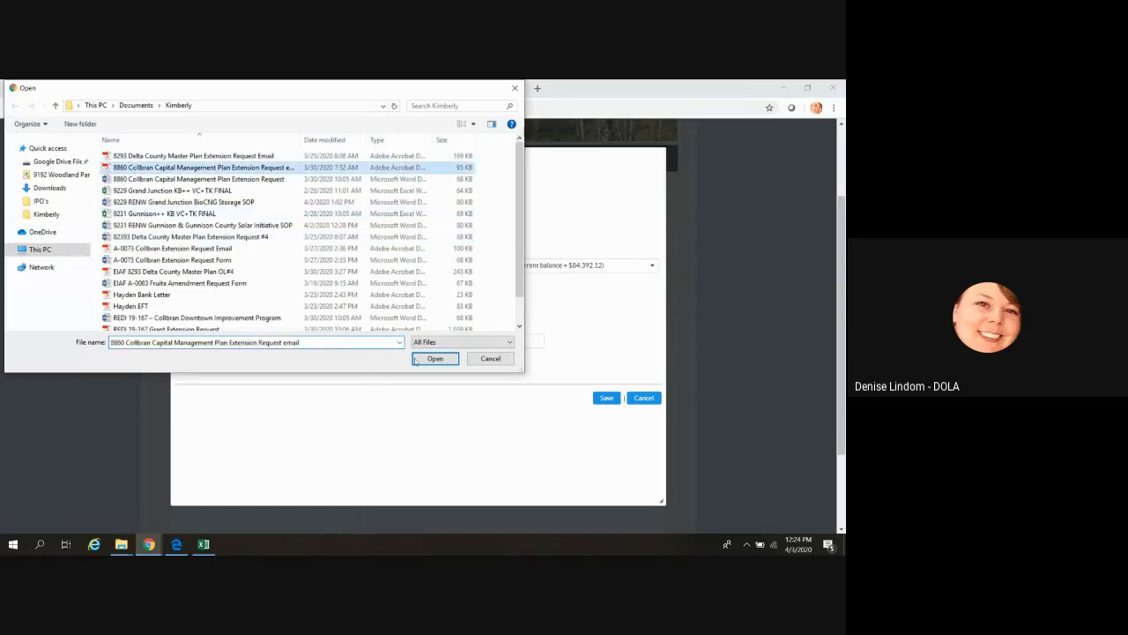
click(434, 358)
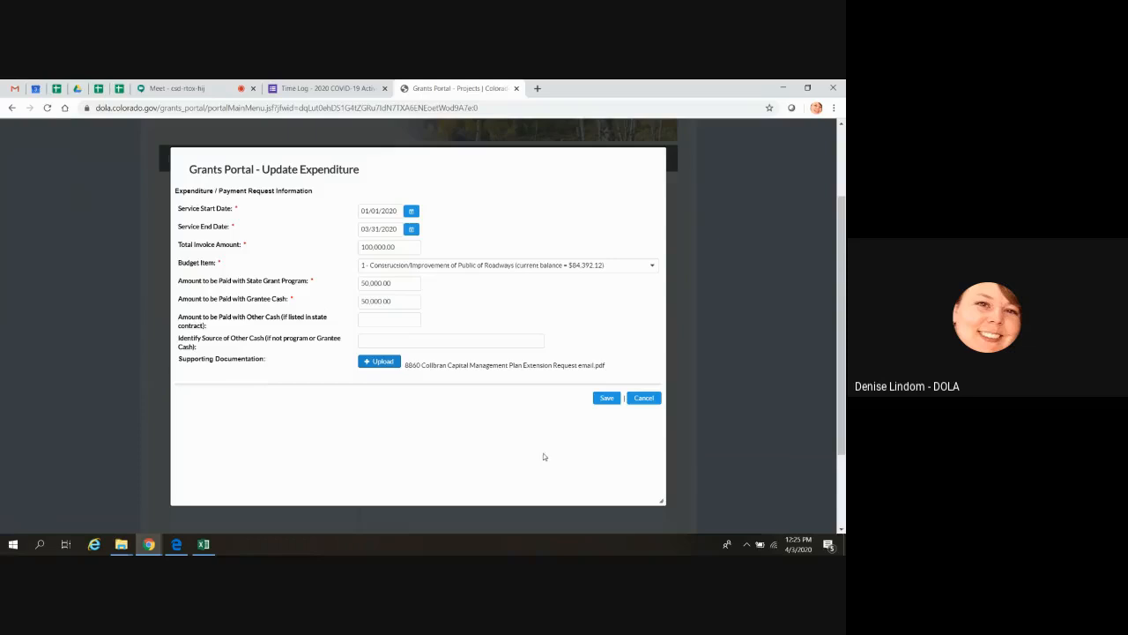
click(607, 398)
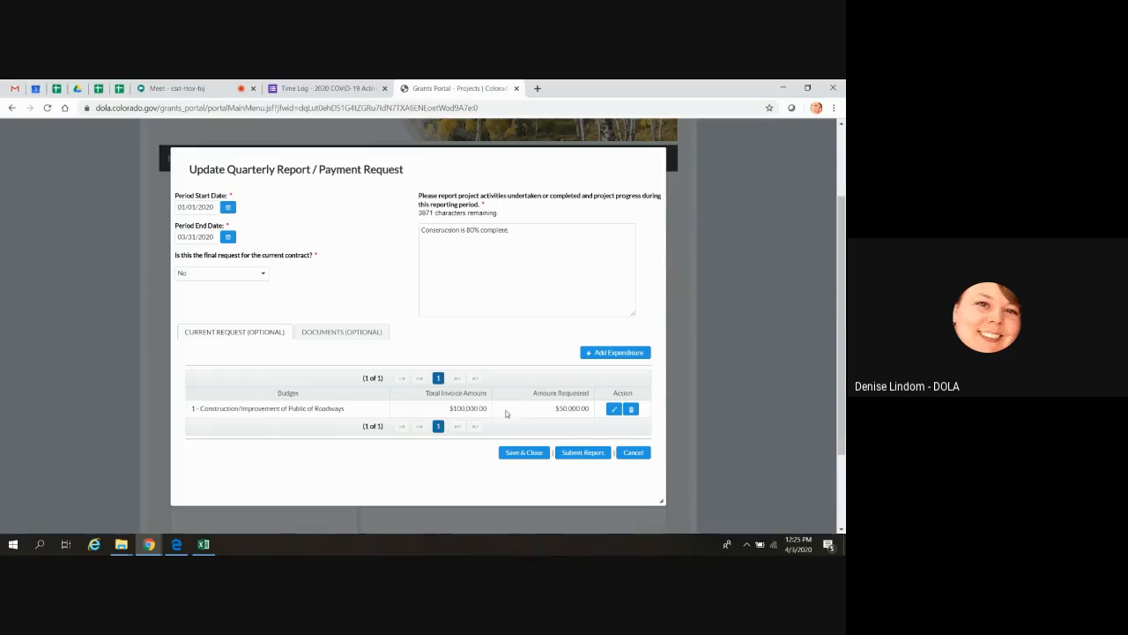
Review the saved expenditure's details and the report-level documents section, then return to the current request.
click(612, 409)
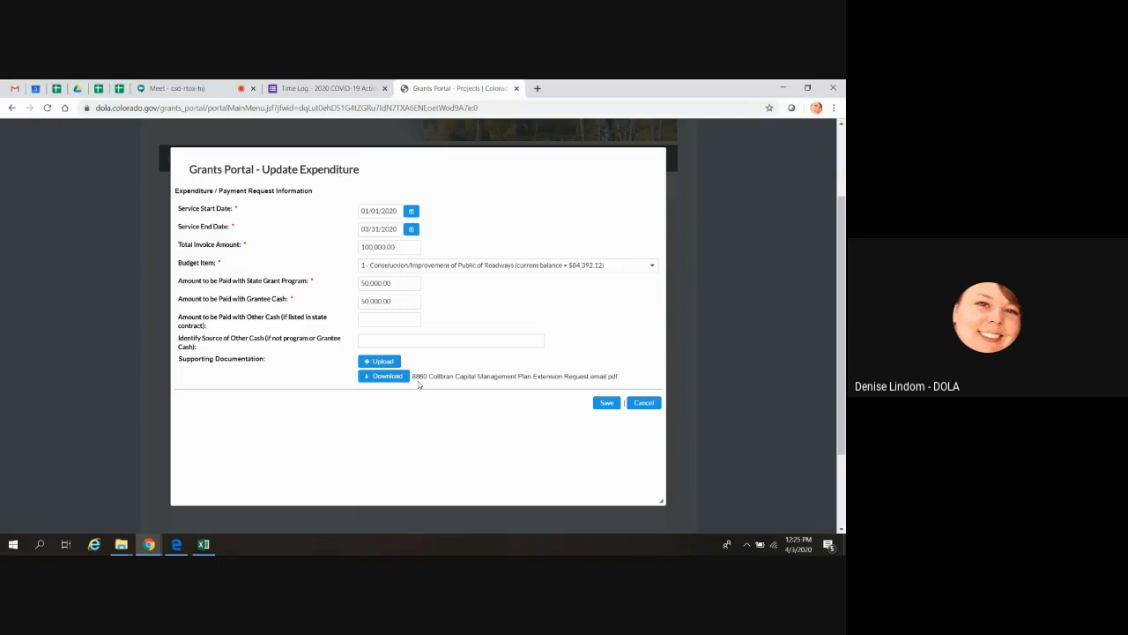
click(642, 403)
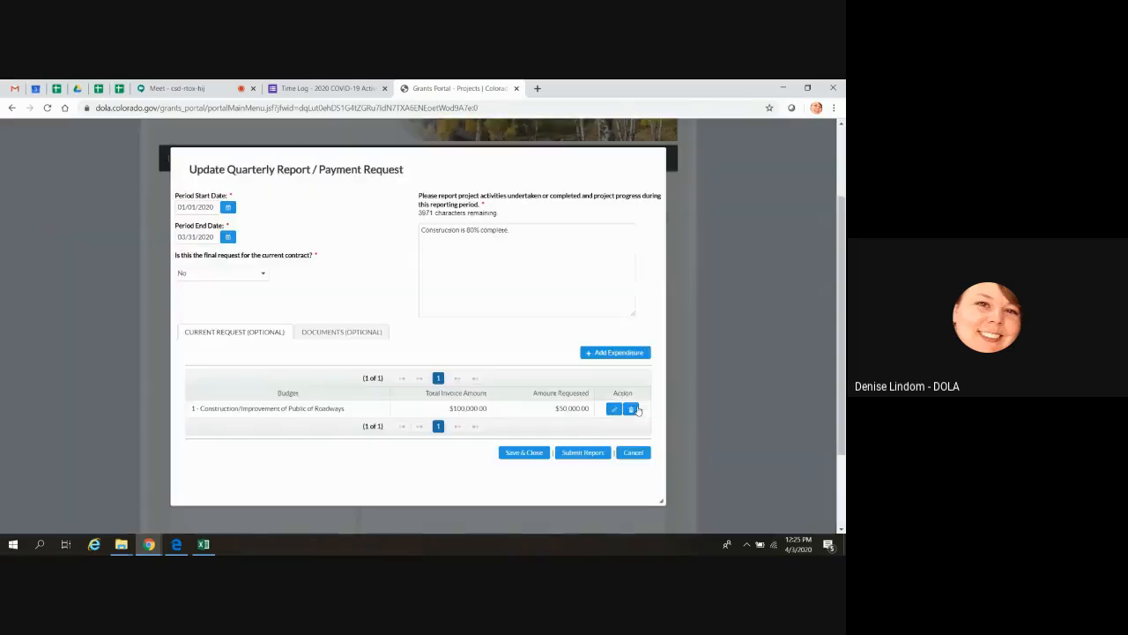
click(334, 334)
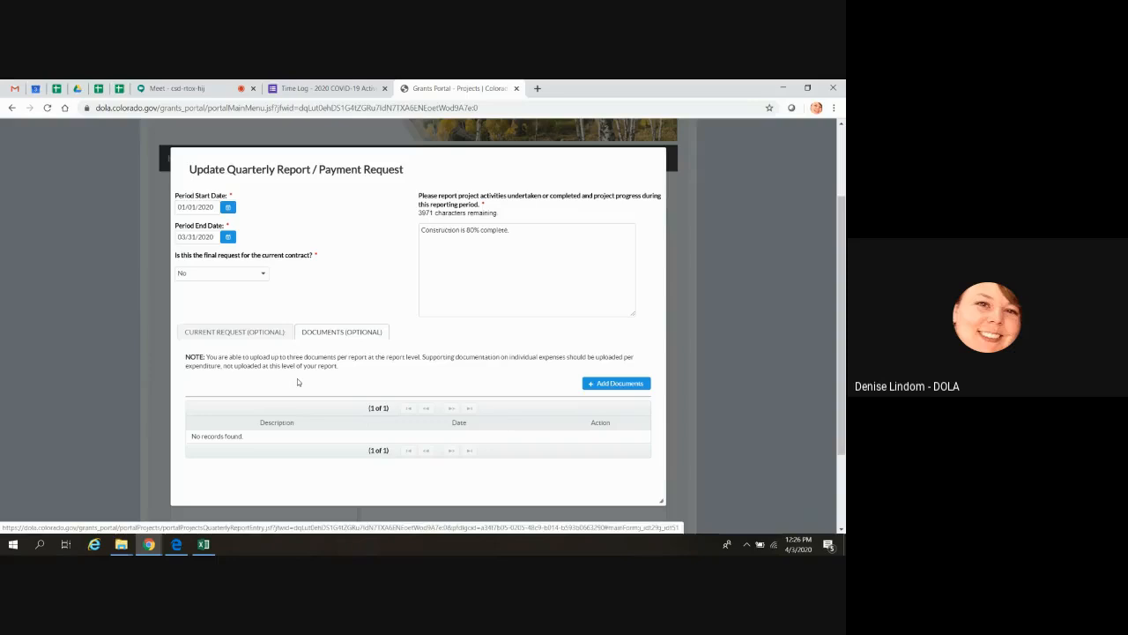
click(254, 332)
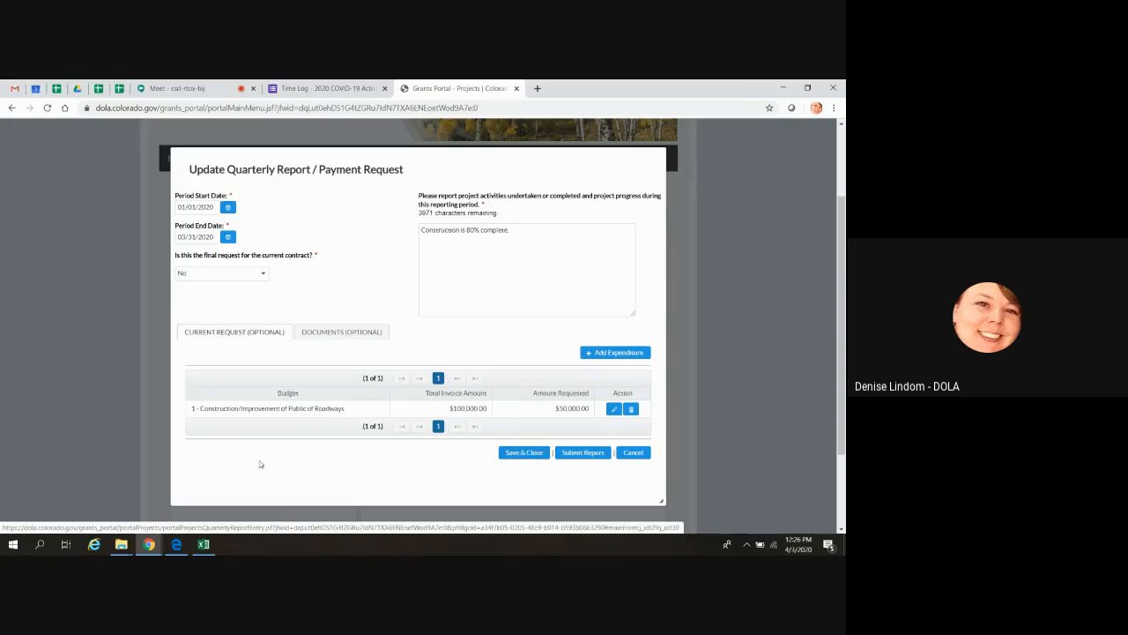
Review the quarterly report's submission summary and return to the report entry without submitting.
click(594, 455)
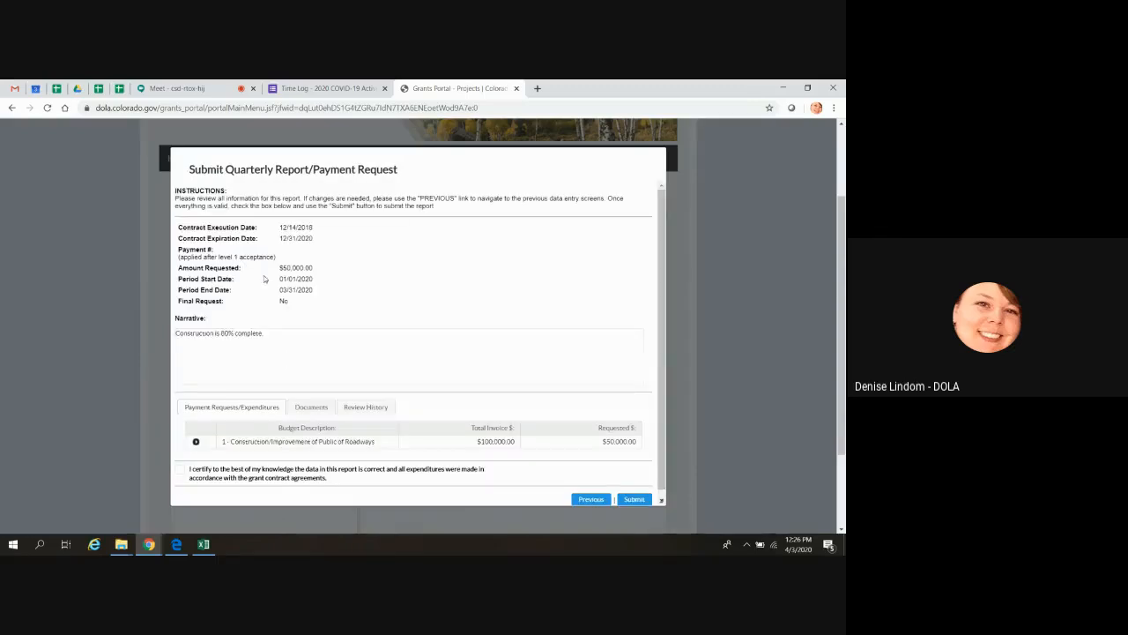
scroll(459, 401, down, 1)
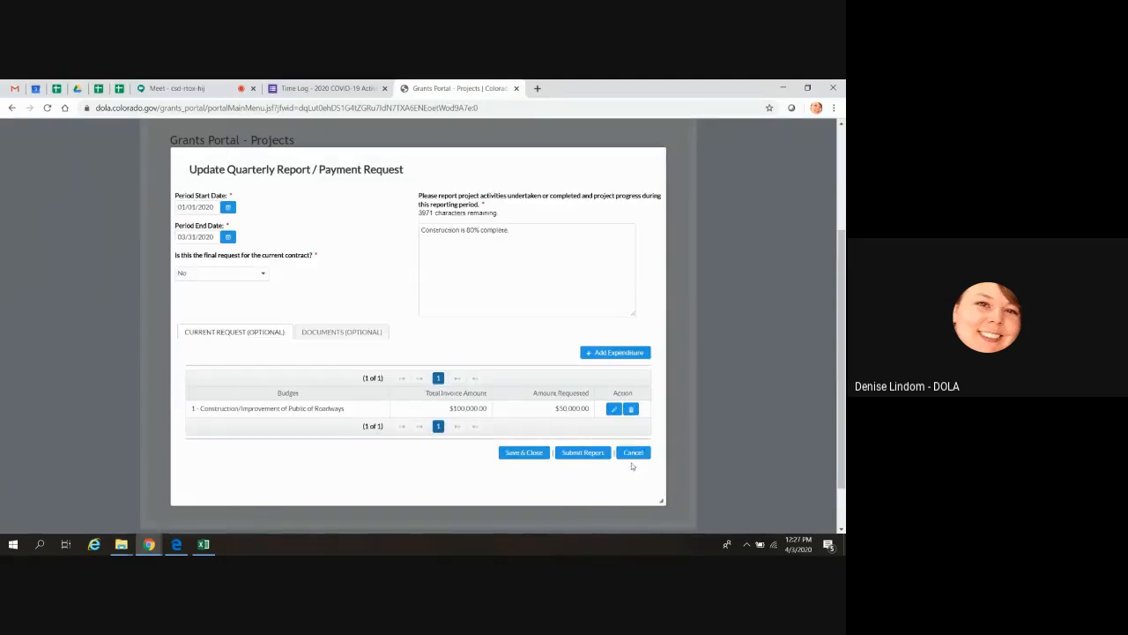
Remove the Construction/Improvement of Public of Roadways expenditure line, then save and close the quarterly report.
click(631, 409)
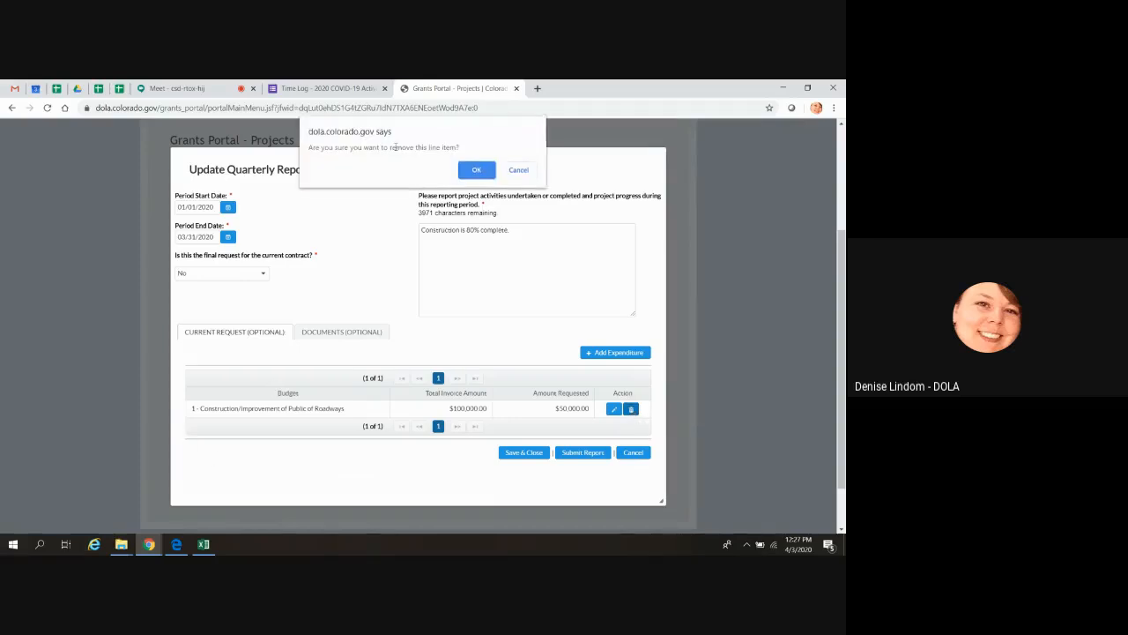
click(467, 173)
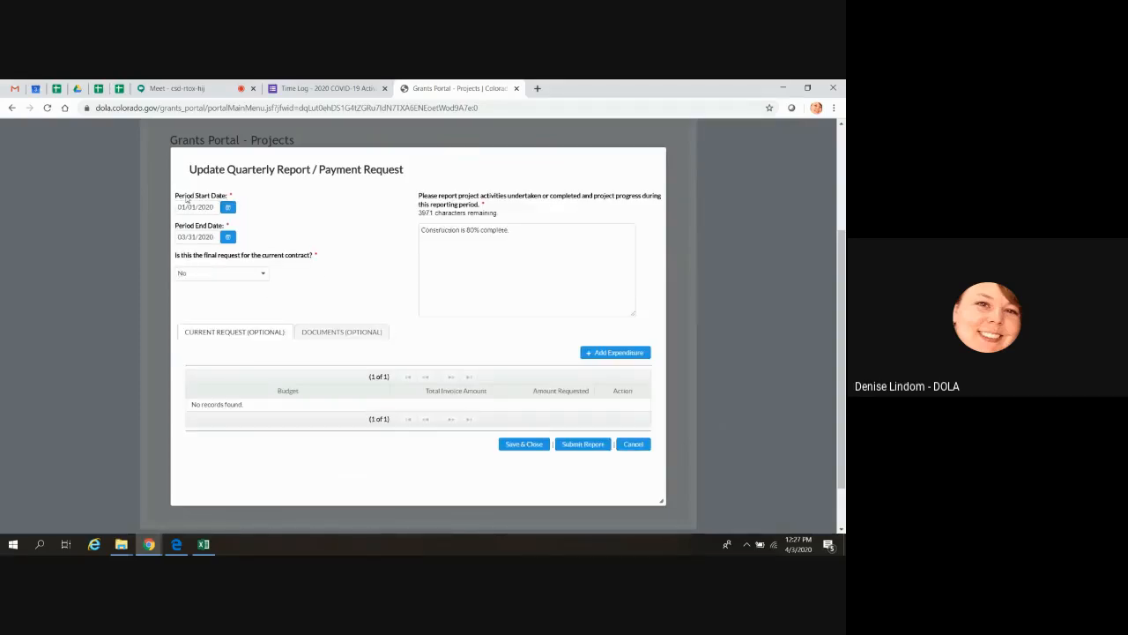
click(523, 444)
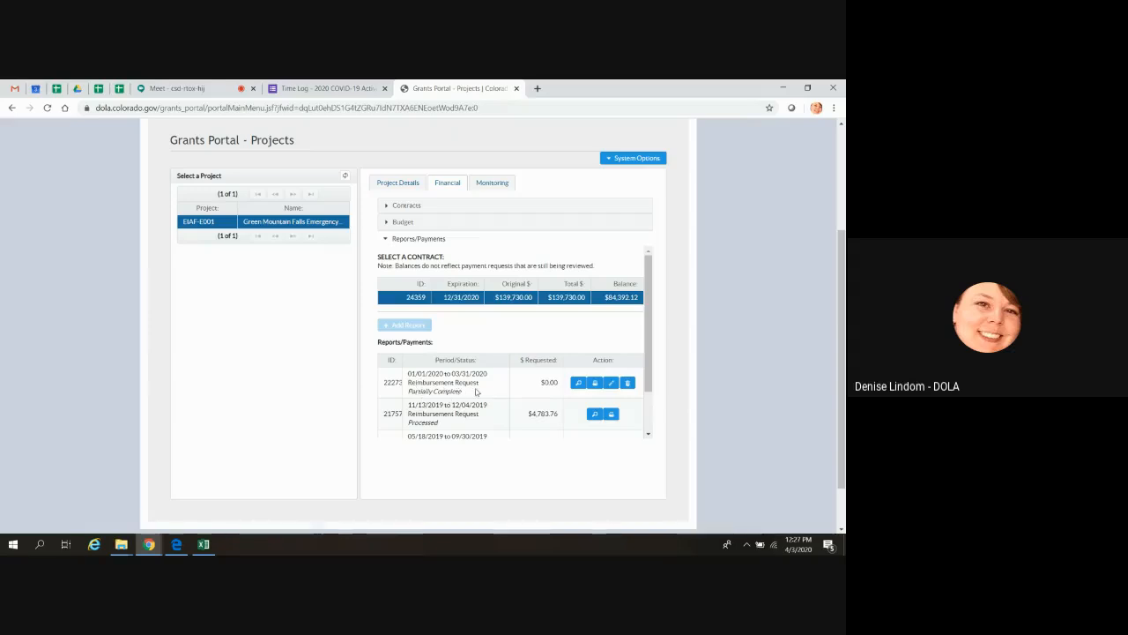
View the saved 01/01/2020 to 03/31/2020 report and examine its narrative and payment requests section.
click(579, 384)
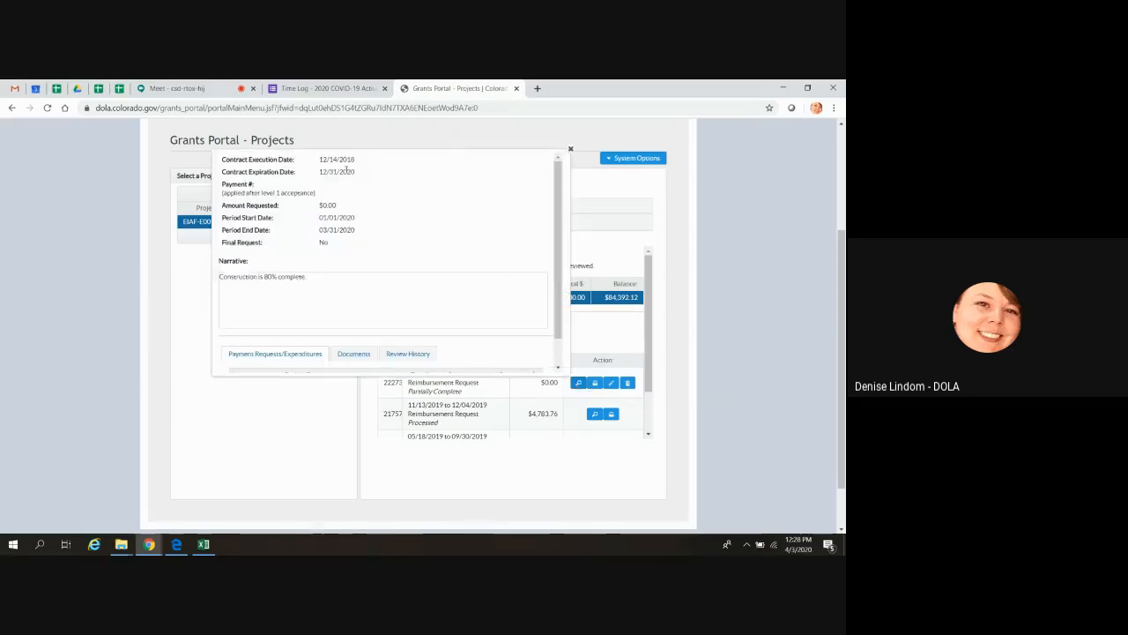
scroll(328, 264, down, 1)
scroll(412, 242, up, 1)
scroll(411, 240, down, 1)
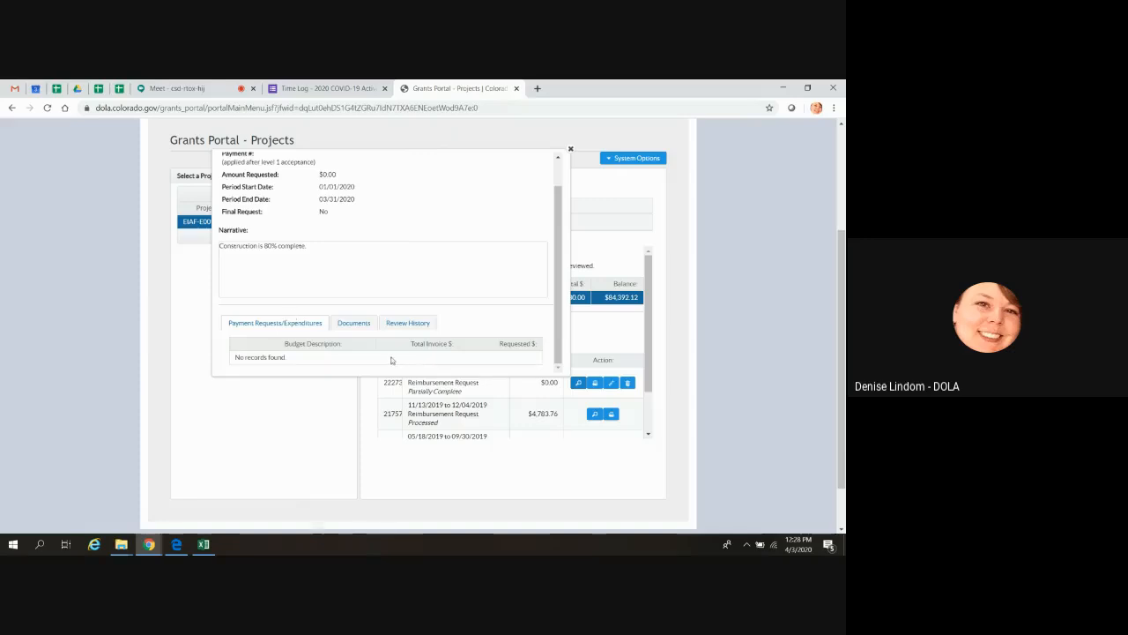
Close the 01/01/2020 to 03/31/2020 report and view the processed 11/13/2019 to 12/04/2019 report's narrative and payment requests.
click(571, 148)
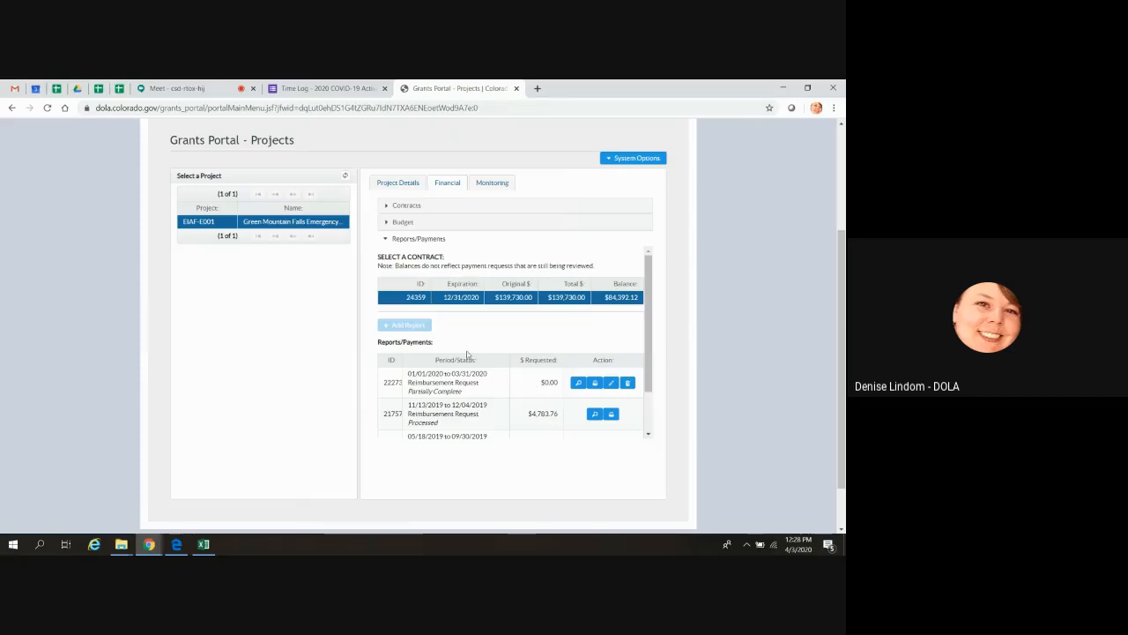
scroll(468, 355, down, 1)
scroll(454, 361, up, 1)
click(594, 414)
scroll(409, 341, down, 2)
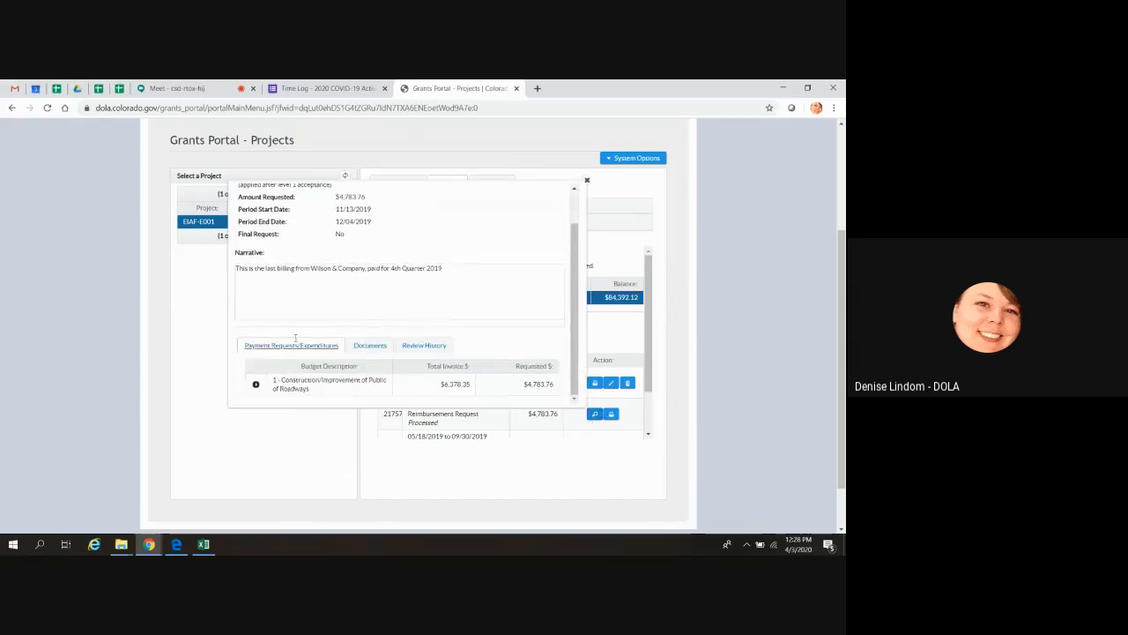
Examine the 11/13/2019 to 12/04/2019 report's review history, including reviewer statuses and suspension notes, then close the report.
click(426, 346)
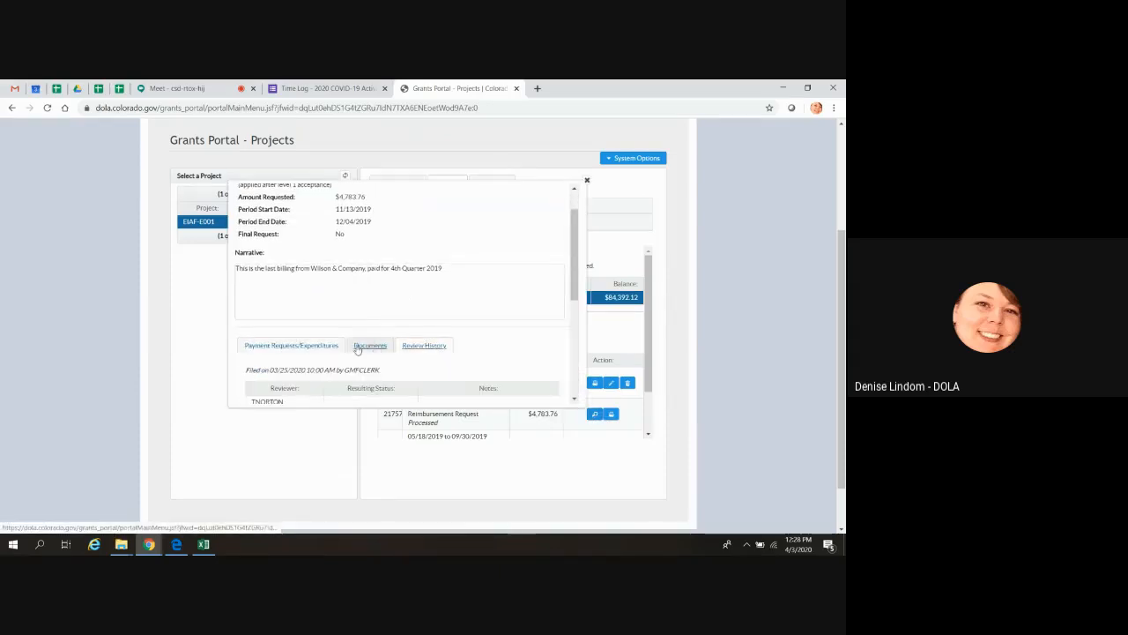
scroll(459, 354, down, 3)
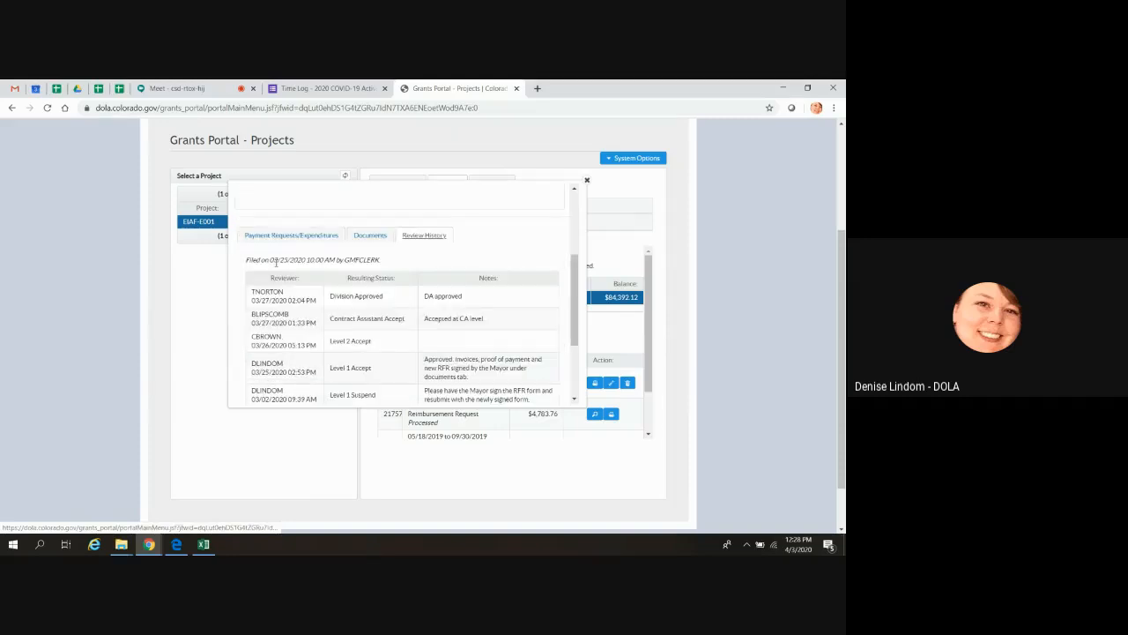
scroll(351, 365, down, 3)
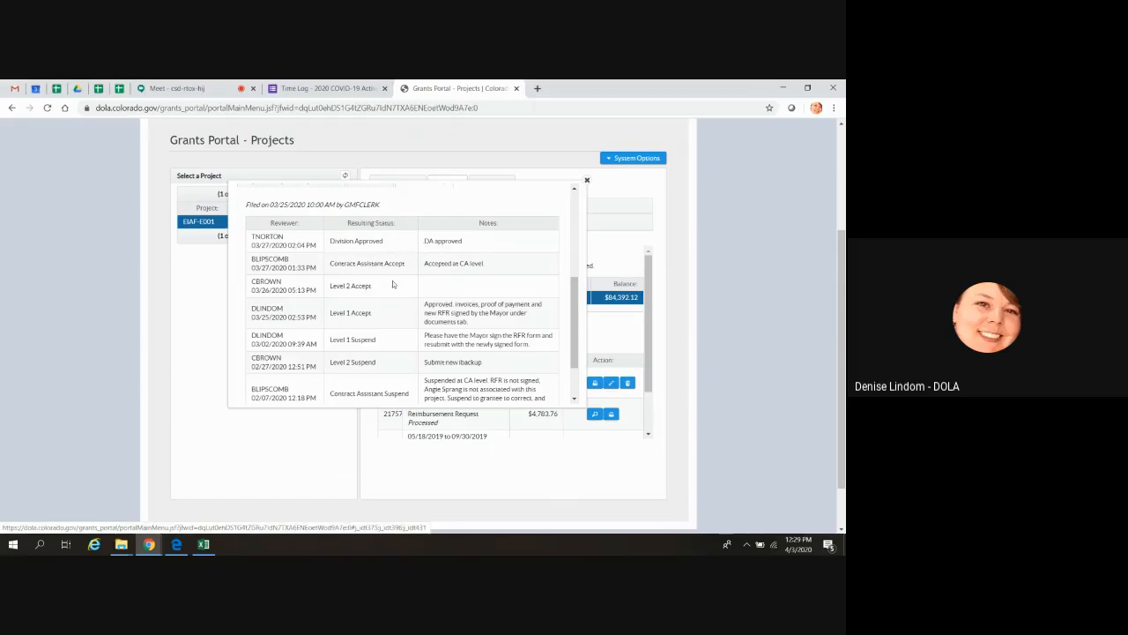
scroll(393, 280, down, 1)
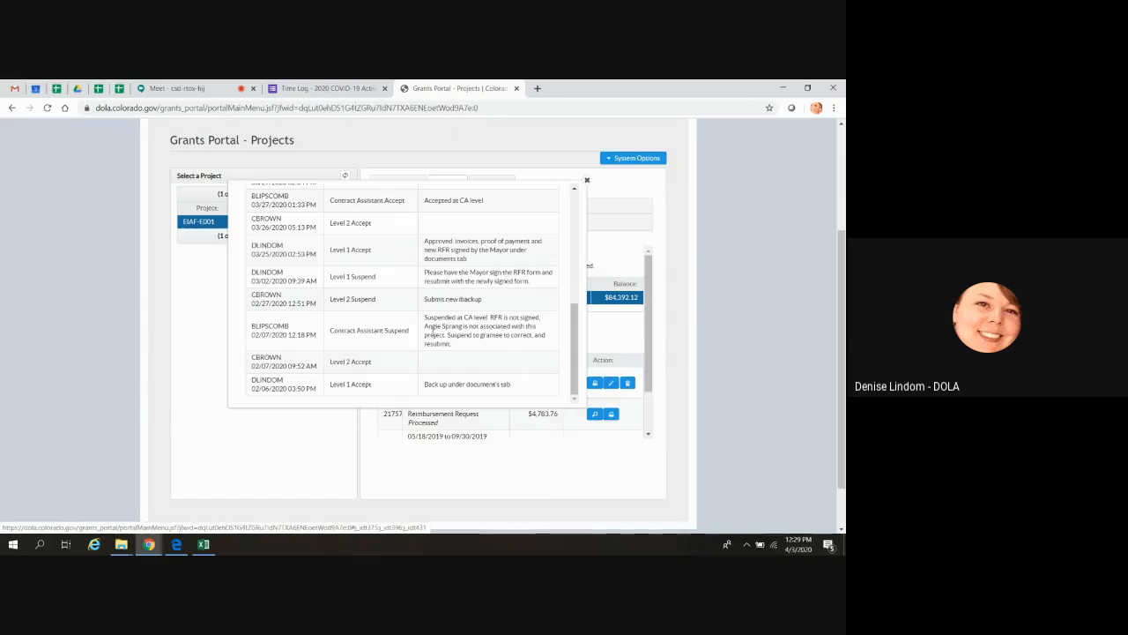
scroll(406, 343, up, 1)
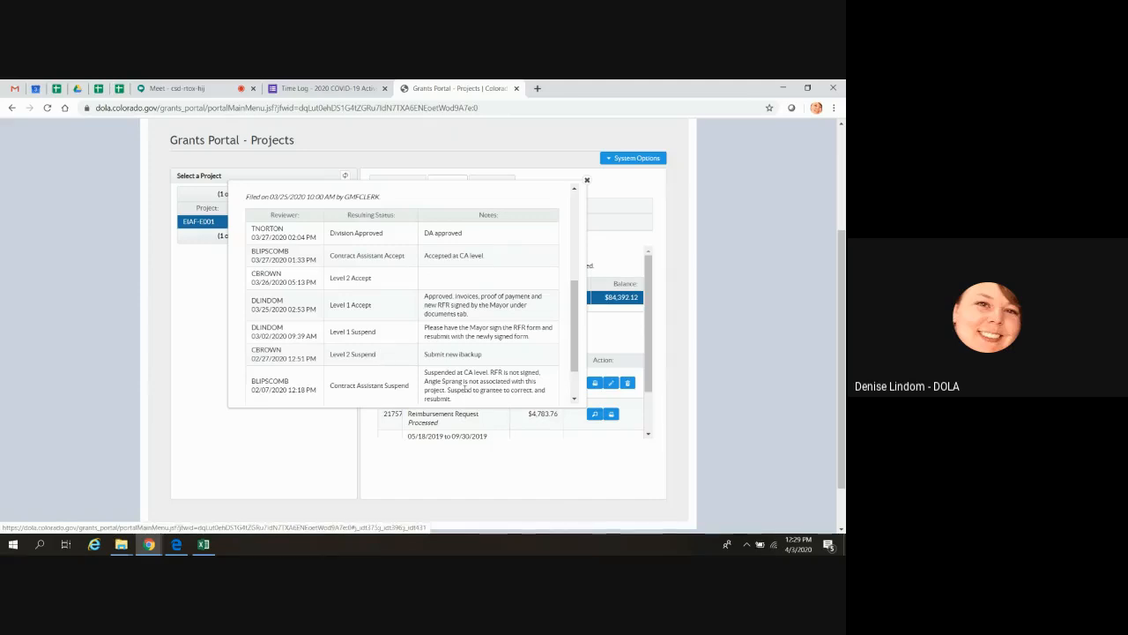
scroll(459, 379, up, 1)
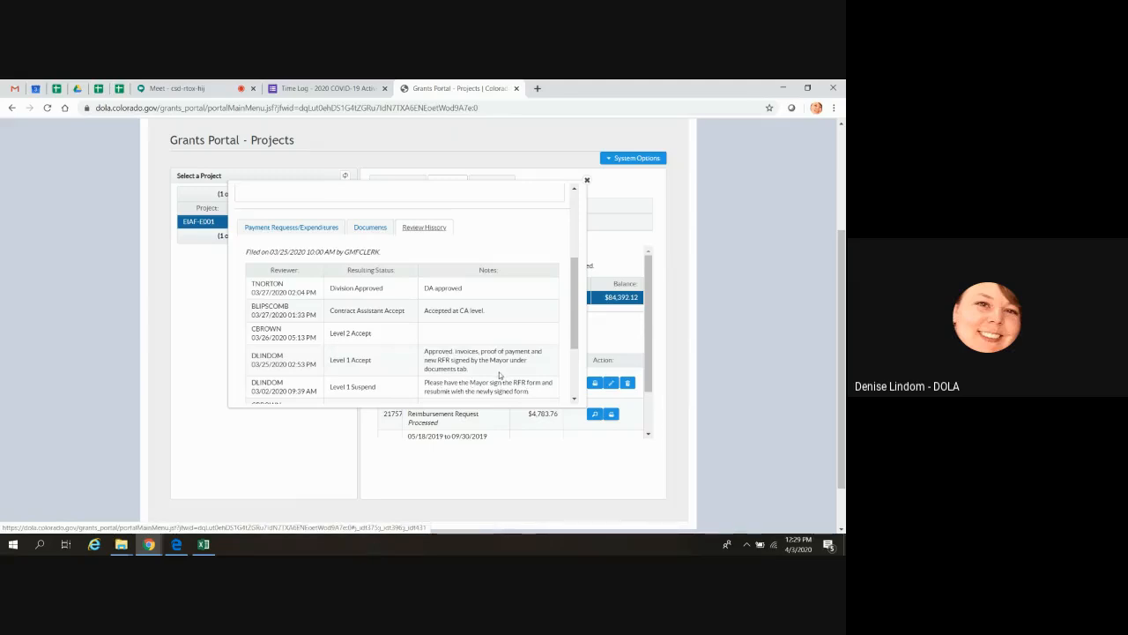
click(587, 182)
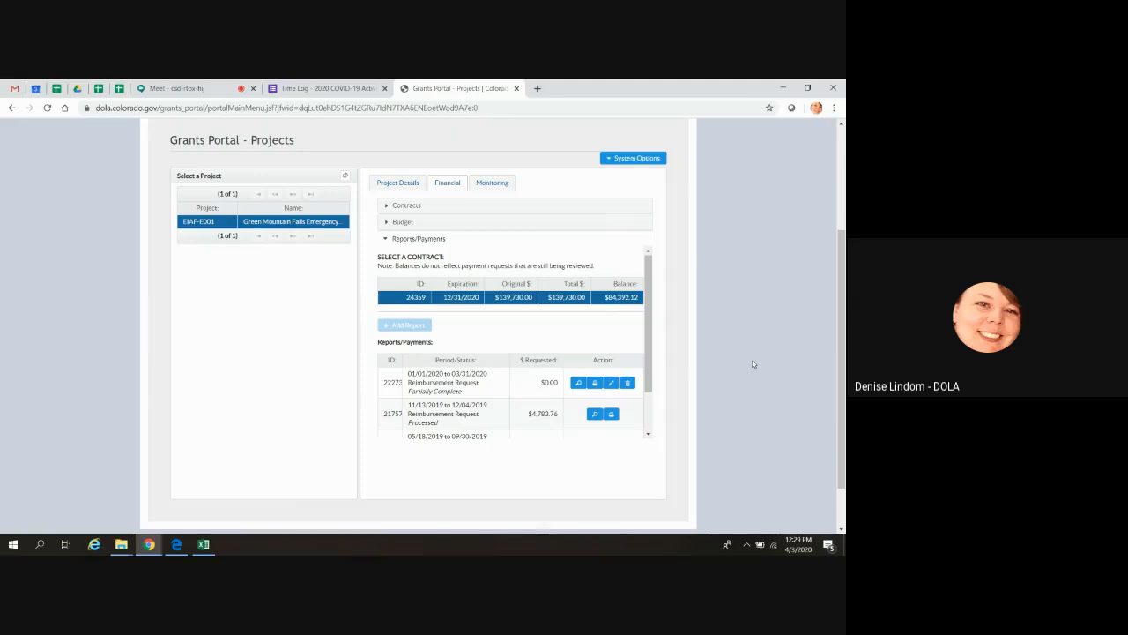
Open the 01/01/2020 to 03/31/2020 report for editing, check its report-level documents and current request sections, and exit without changes.
click(607, 388)
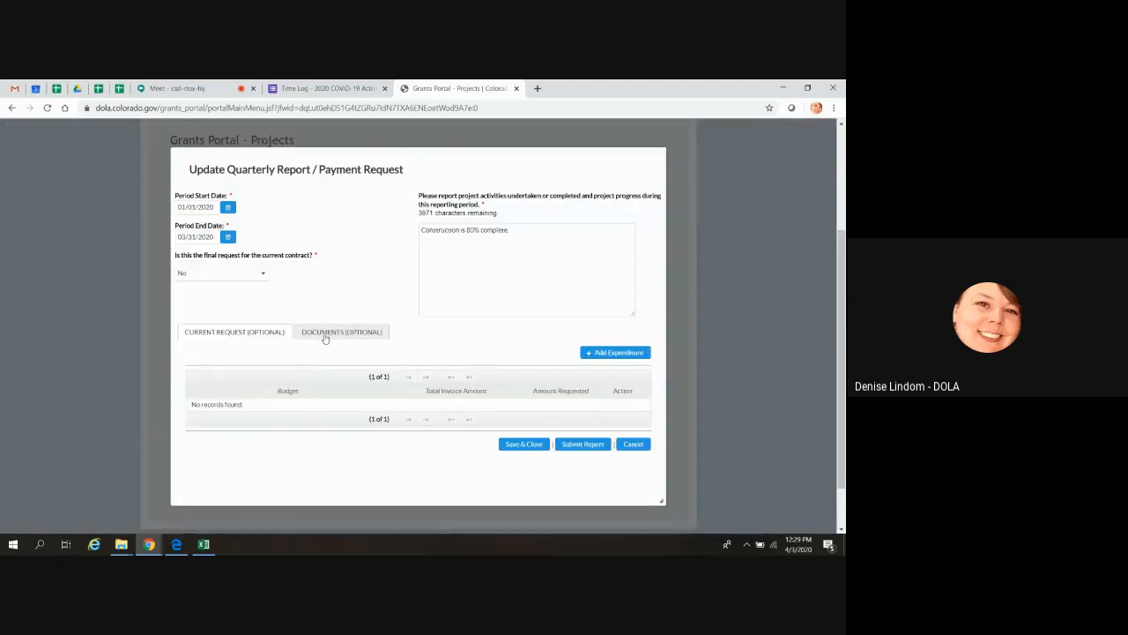
click(325, 336)
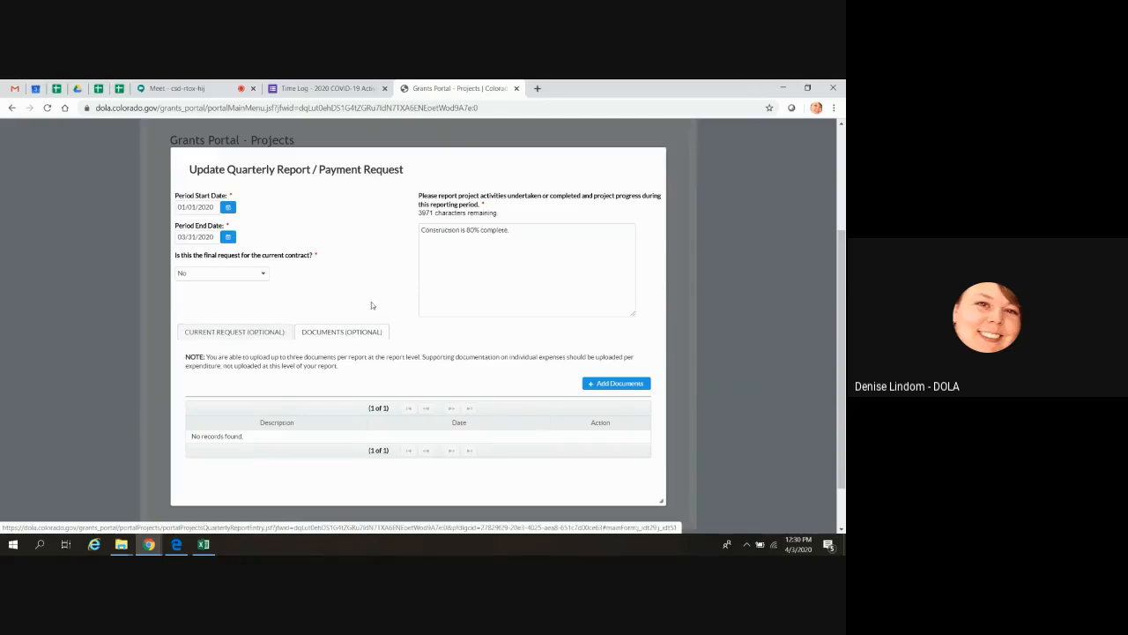
scroll(477, 422, down, 3)
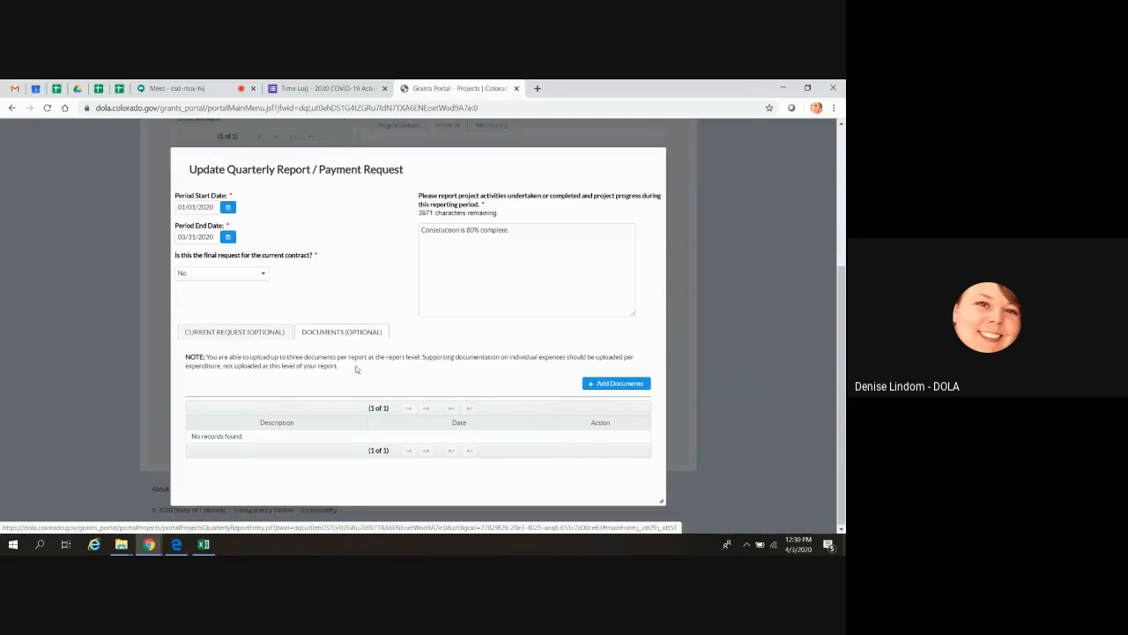
click(266, 333)
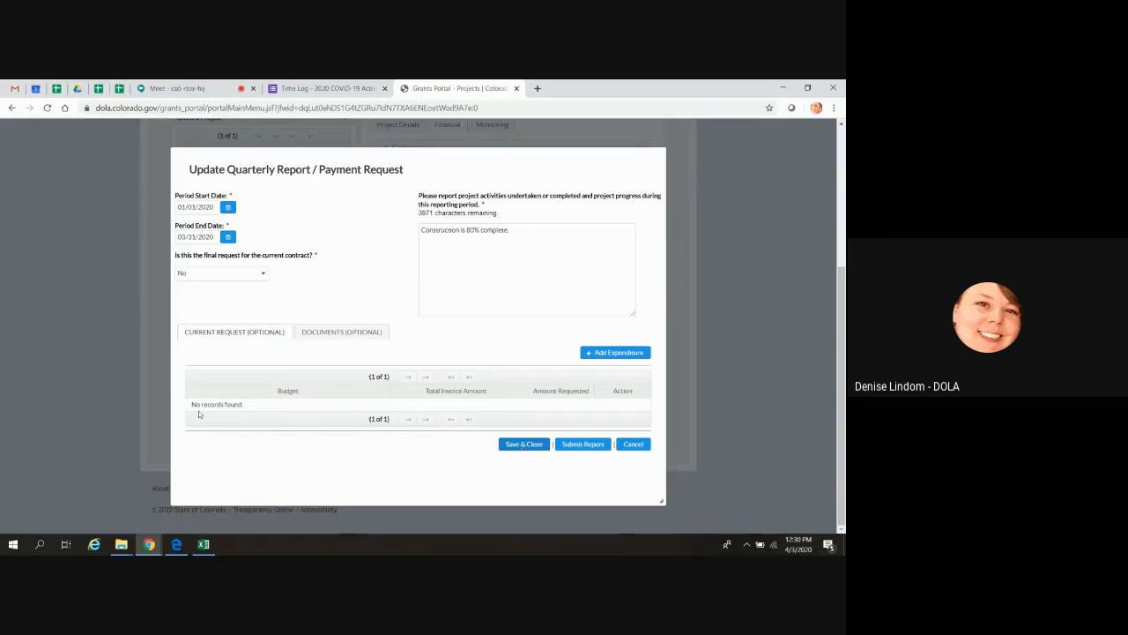
click(344, 331)
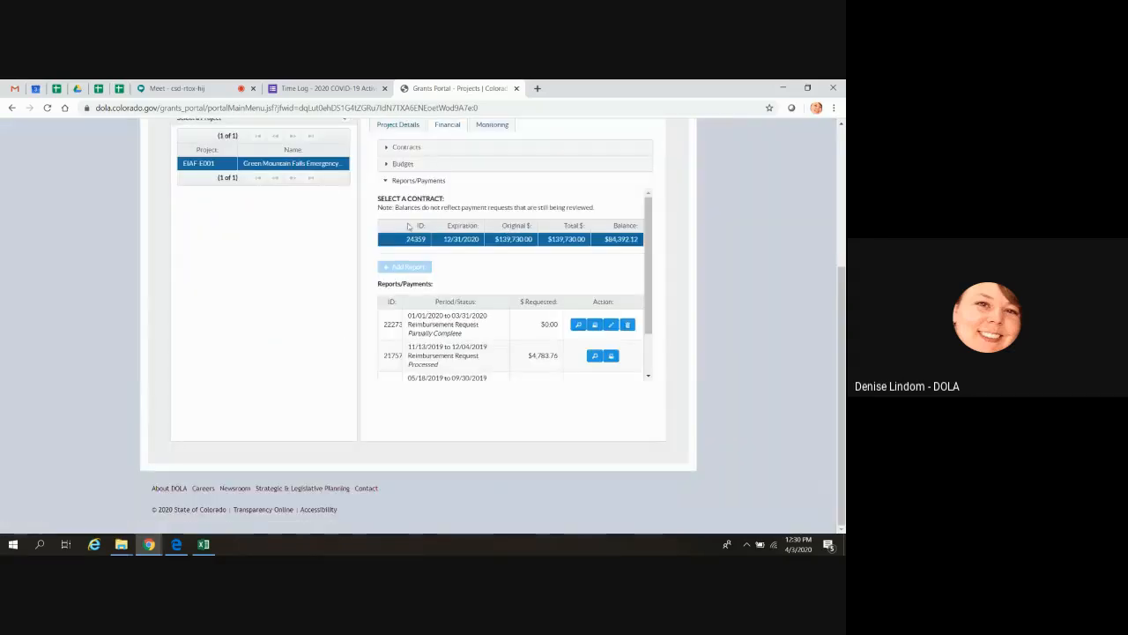
Reopen the processed 11/13/2019 to 12/04/2019 report, recheck the approval stages in its review history, and close it.
scroll(484, 238, down, 1)
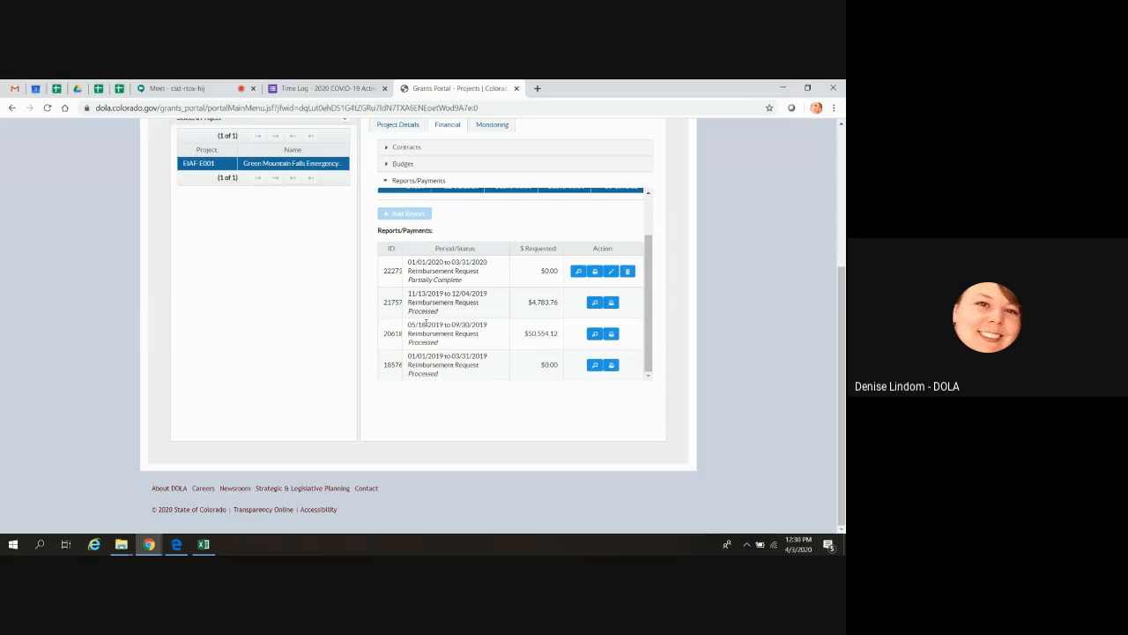
click(596, 302)
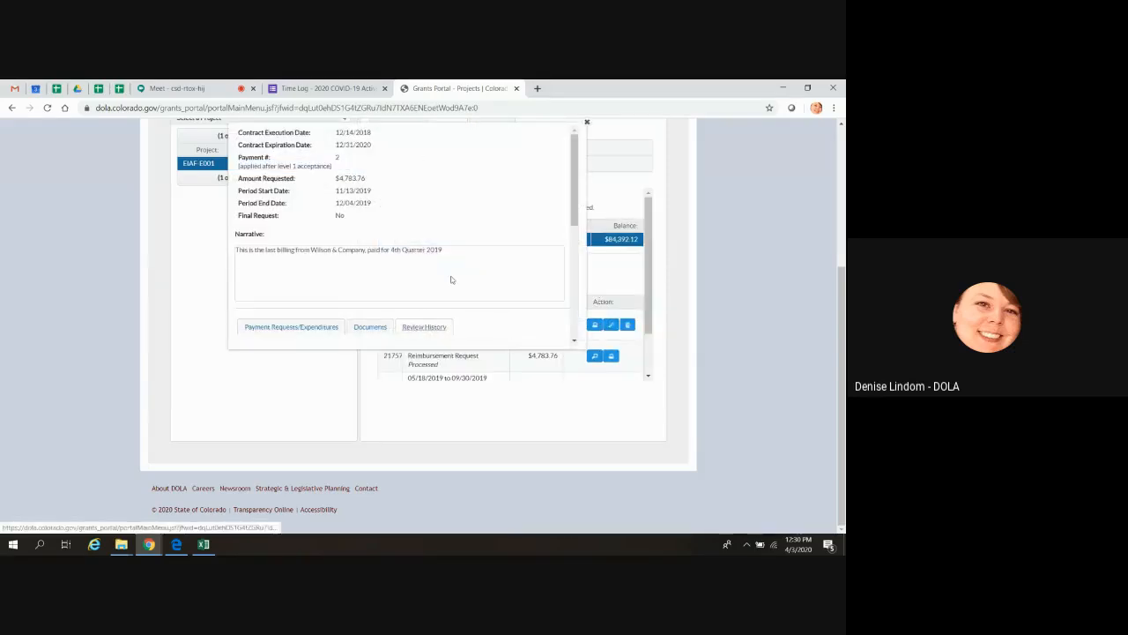
click(424, 326)
scroll(397, 291, down, 2)
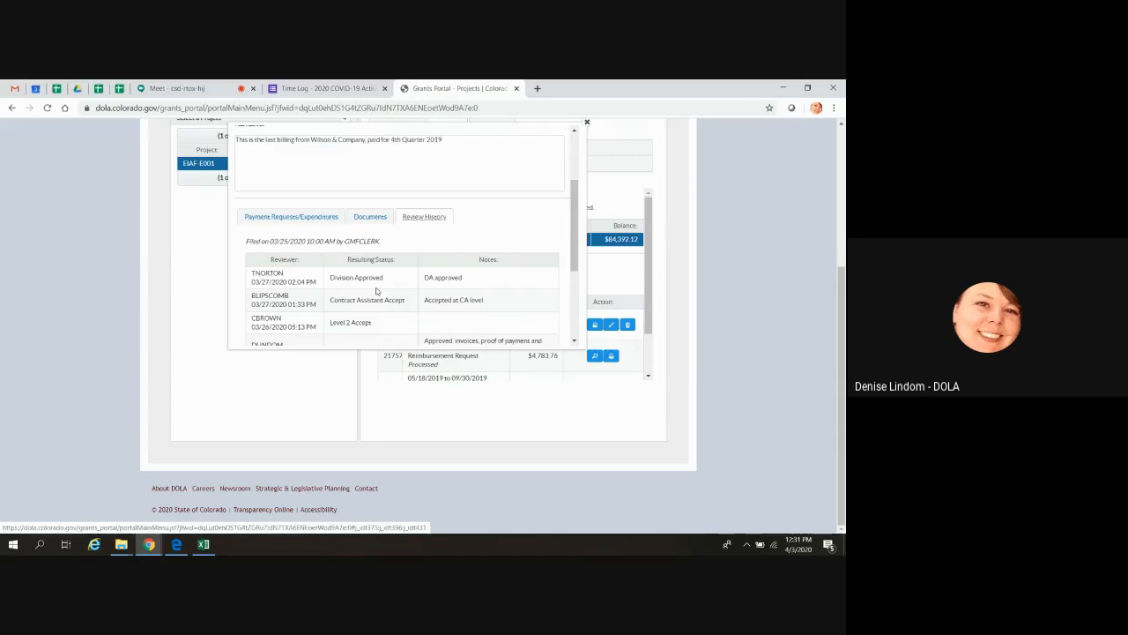
scroll(823, 311, up, 1)
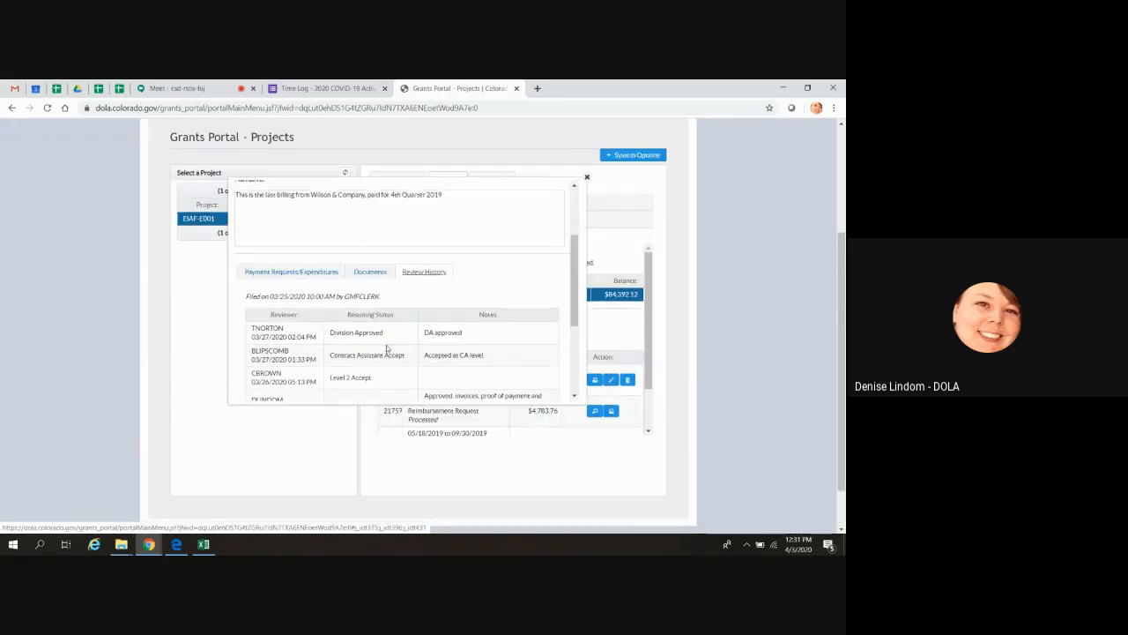
scroll(388, 345, down, 1)
scroll(352, 339, up, 2)
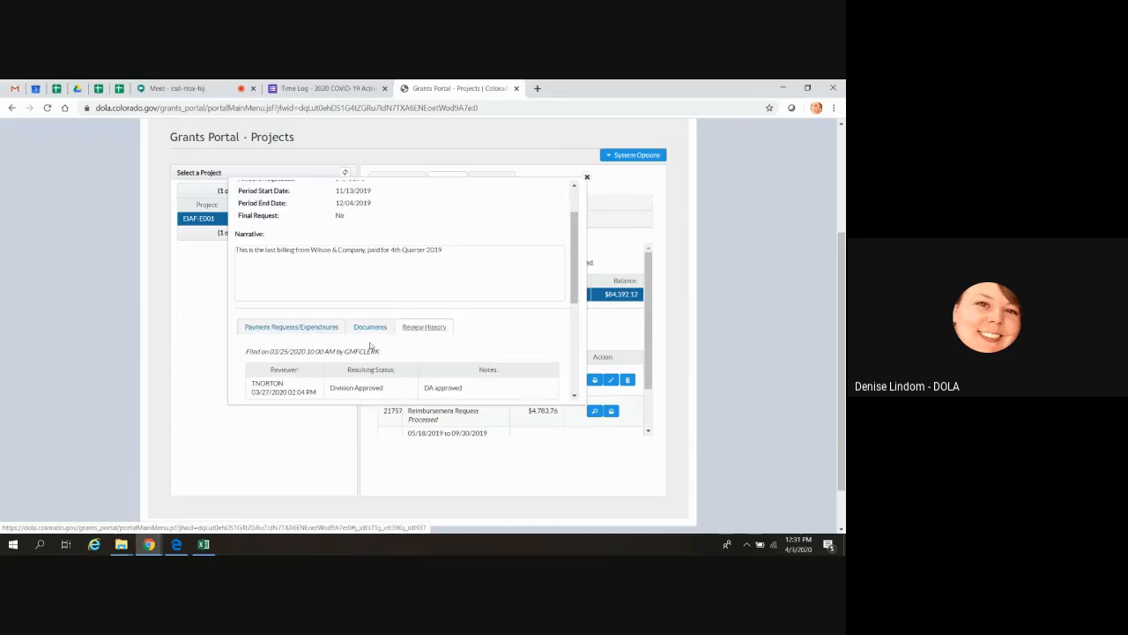
scroll(372, 353, down, 1)
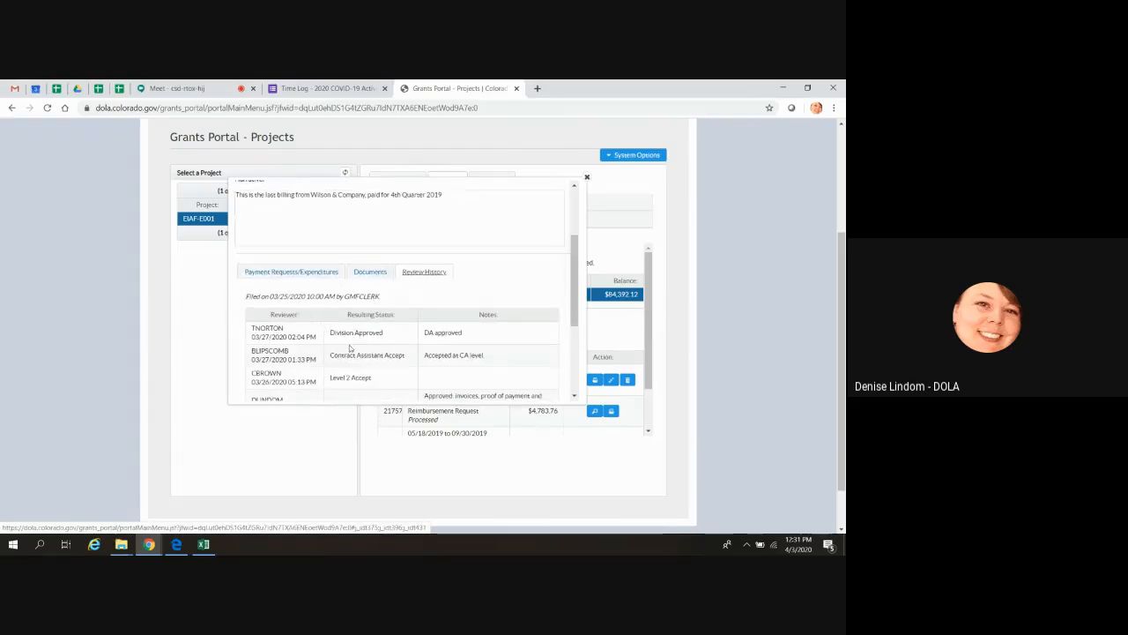
click(587, 179)
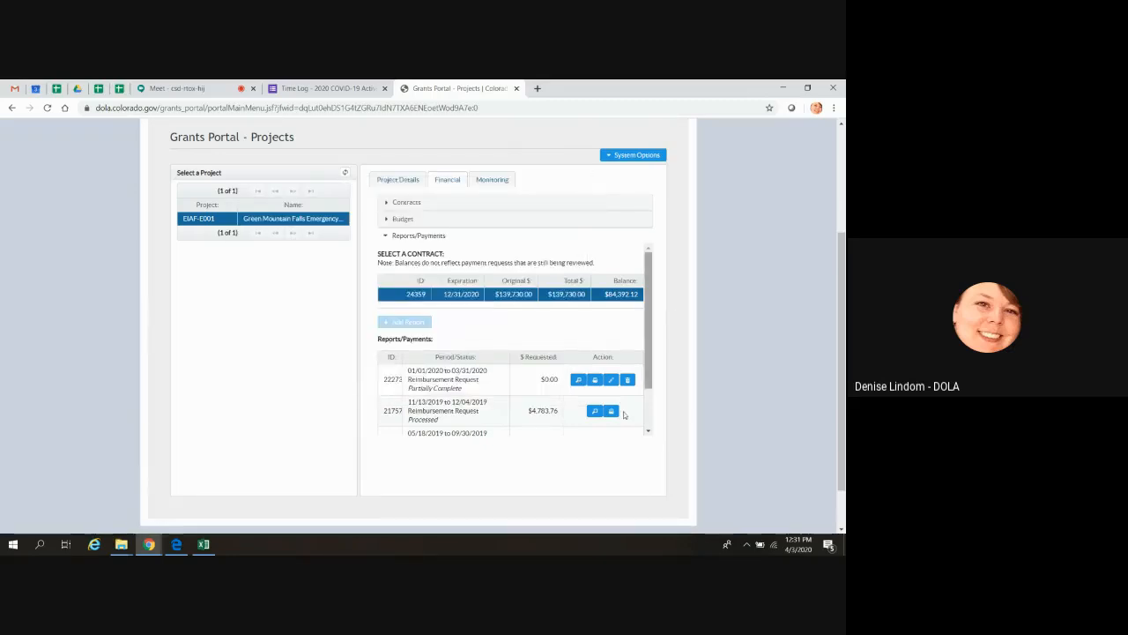
Mark the 01/01/2020 to 03/31/2020 report as the contract's final request, view the final-request confirmation checklist, and return to the report entry.
click(579, 379)
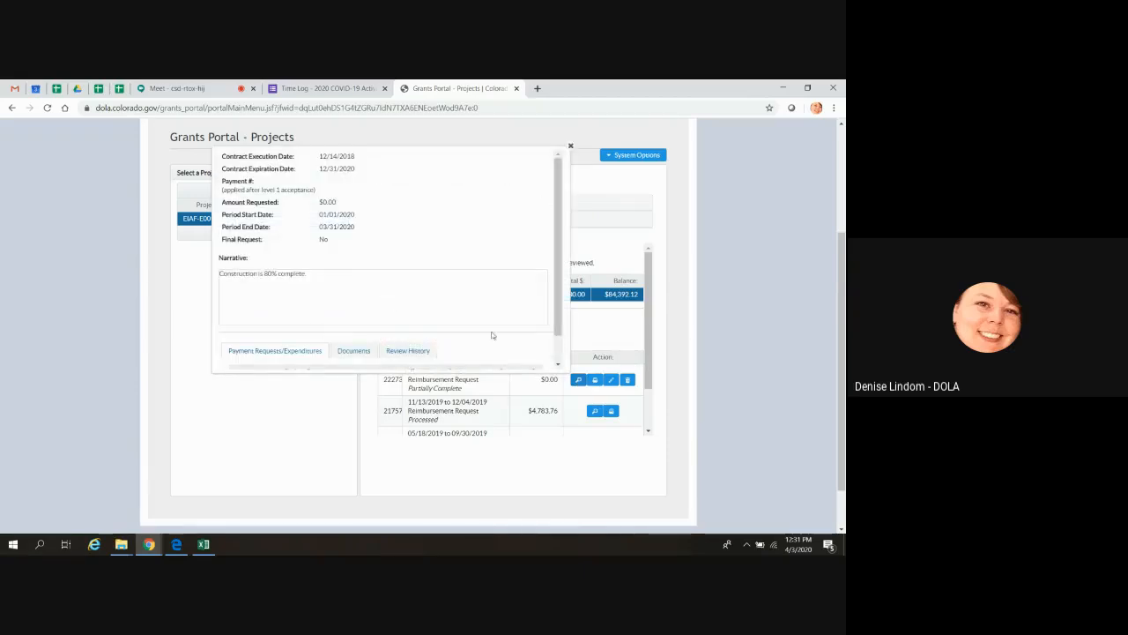
click(569, 146)
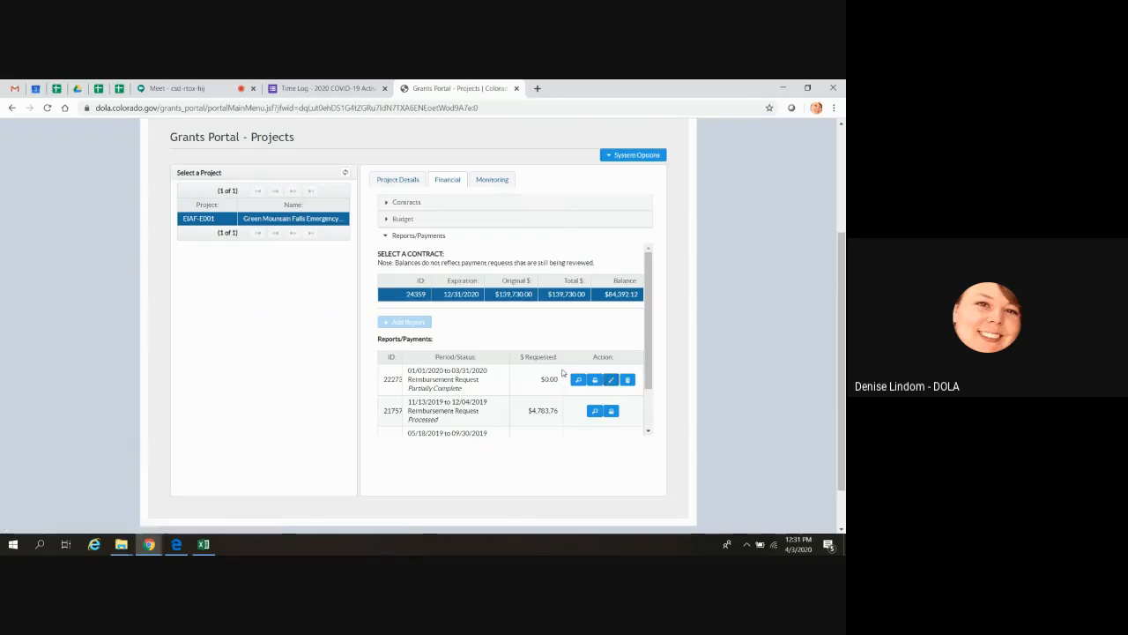
click(611, 379)
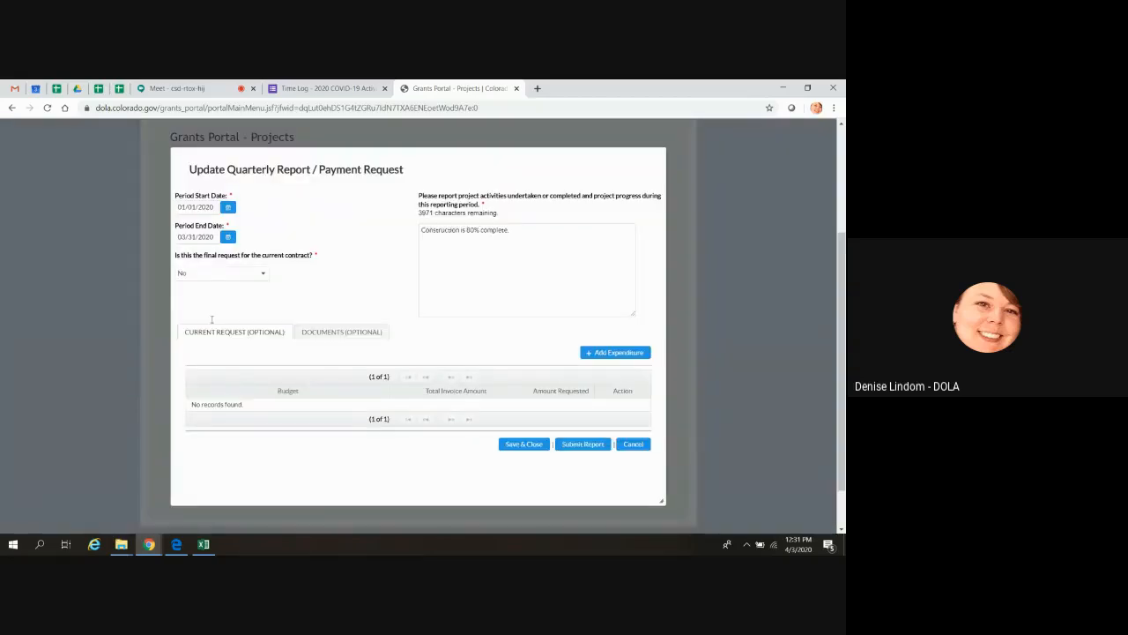
click(262, 273)
click(229, 305)
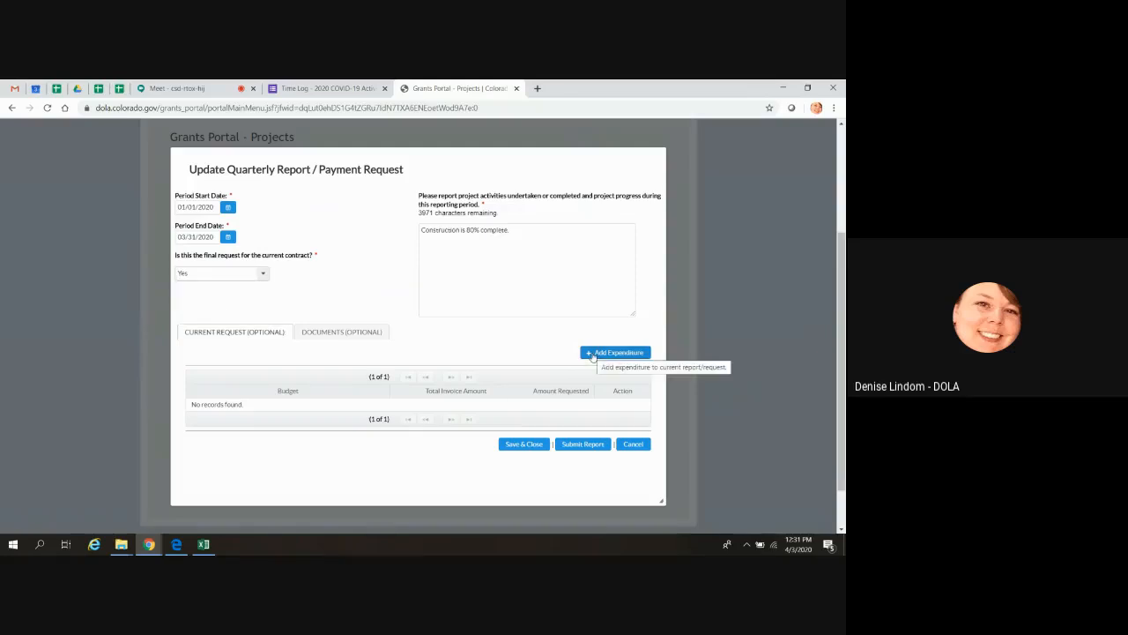
click(572, 446)
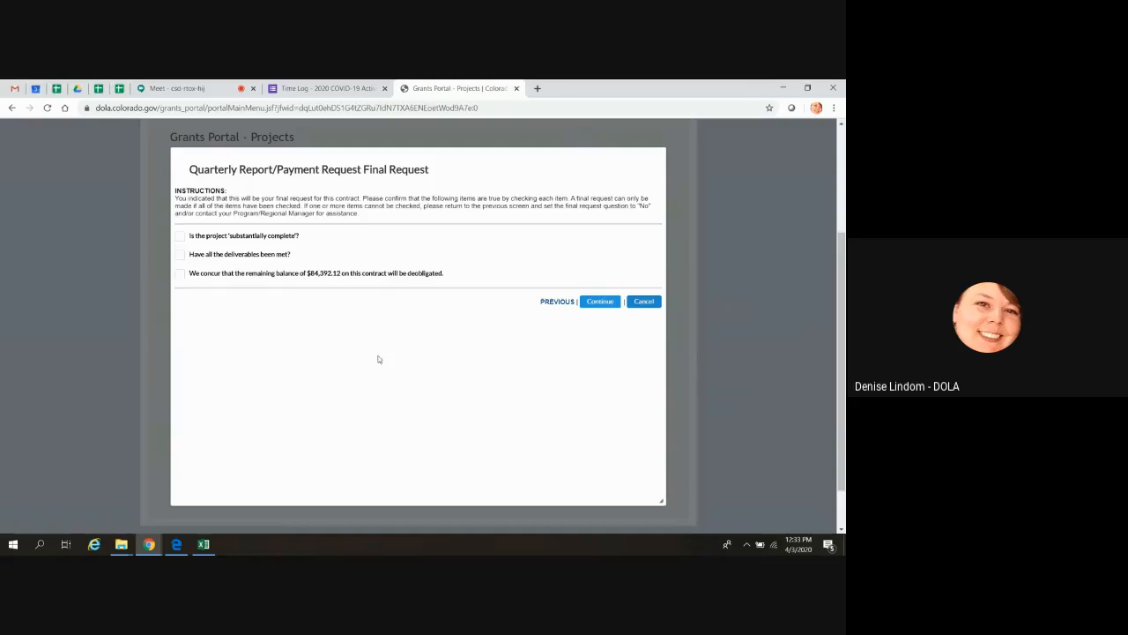
click(653, 302)
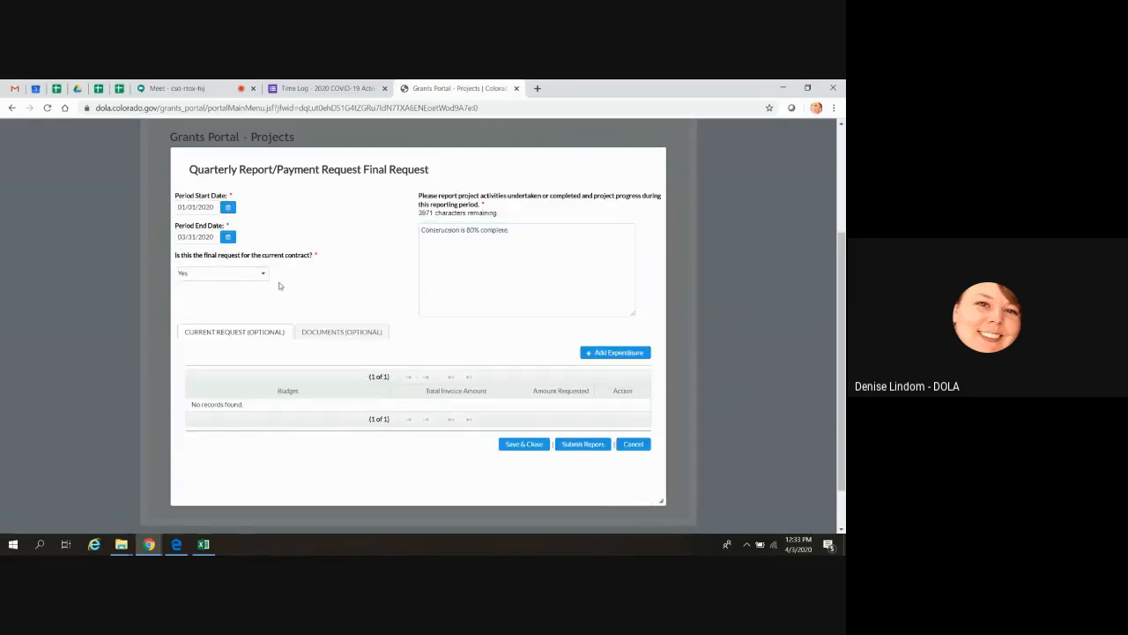
Set the final request answer back to No and cancel the report update.
click(232, 278)
click(208, 315)
click(634, 445)
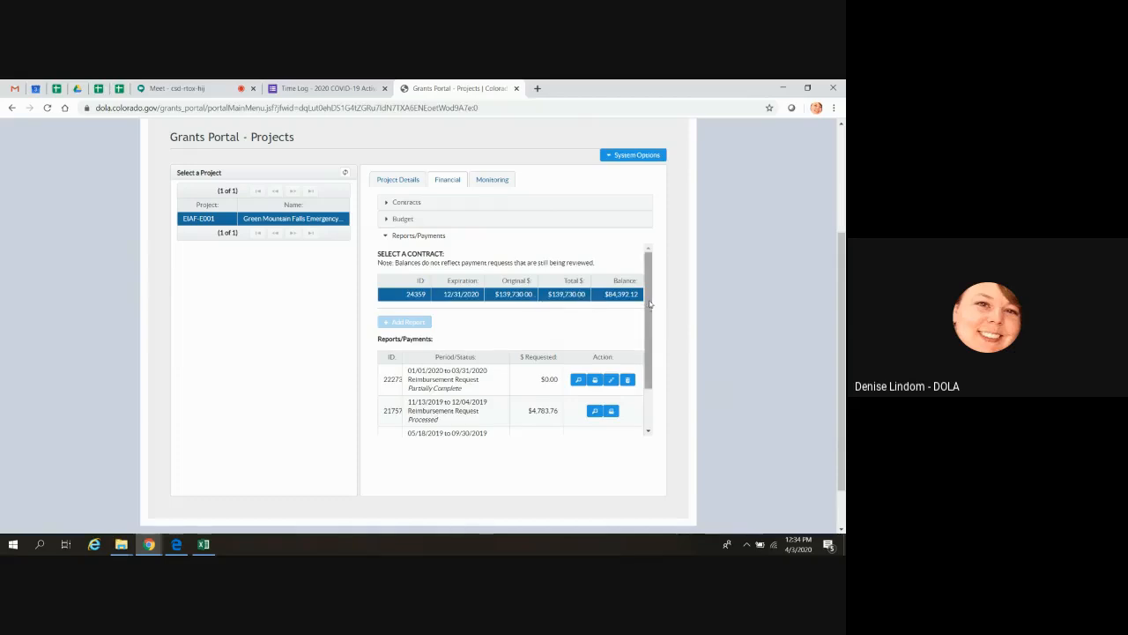
Look over the contract's list of reports and its budget lines, then return to the reports and payments section.
drag(653, 316, 659, 354)
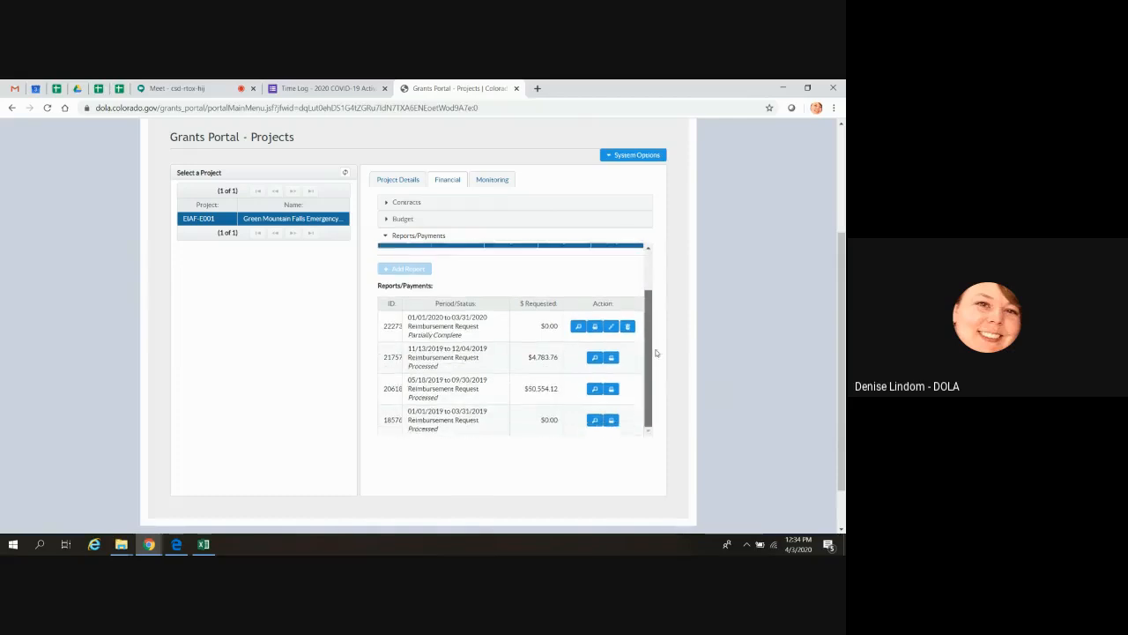
click(385, 221)
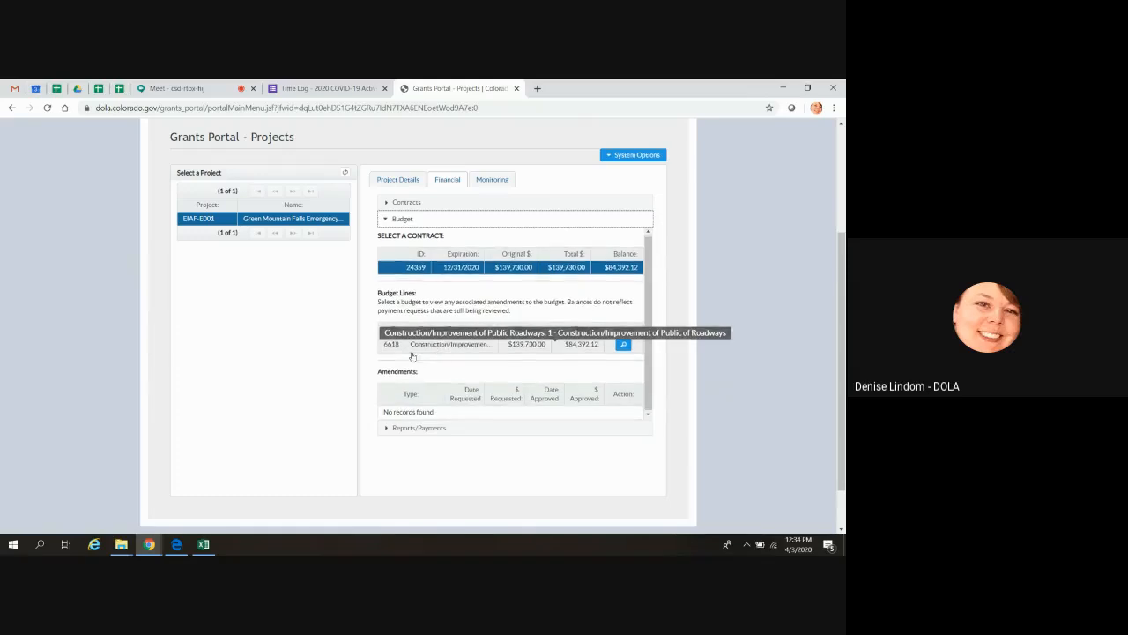
click(388, 219)
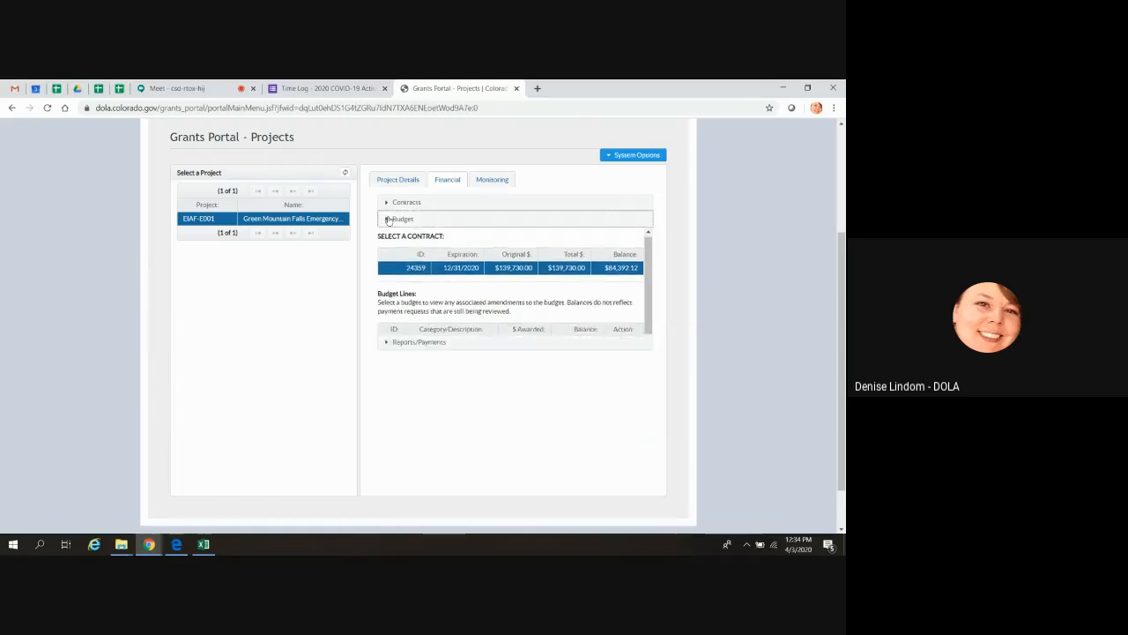
click(386, 236)
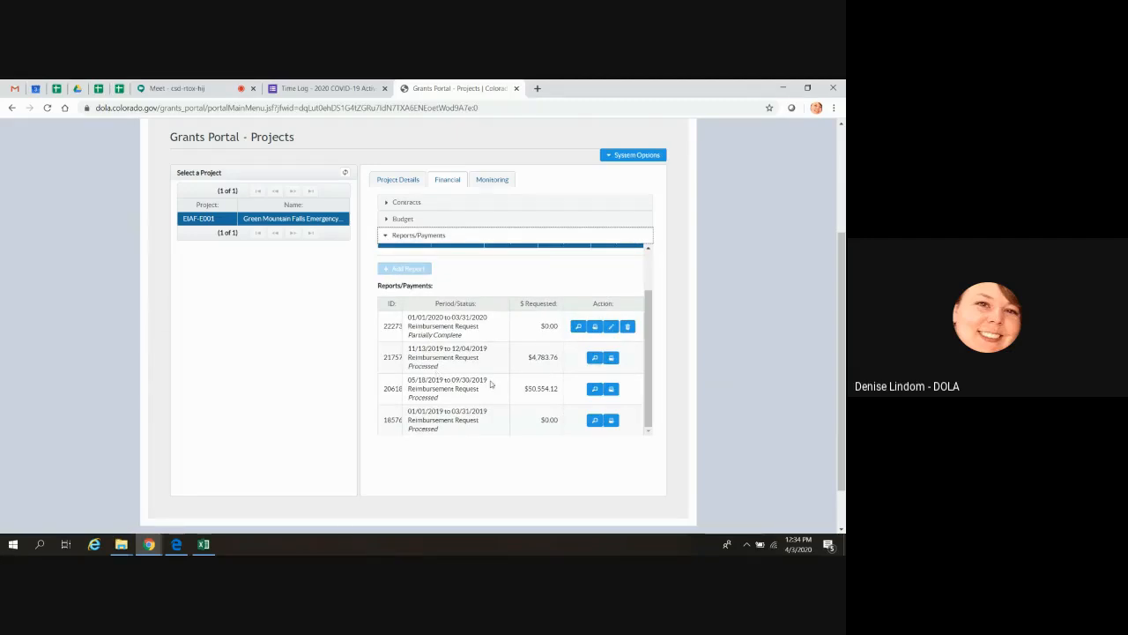
Delete the partially complete 01/01/2020 to 03/31/2020 quarterly report and confirm its removal.
scroll(492, 384, up, 2)
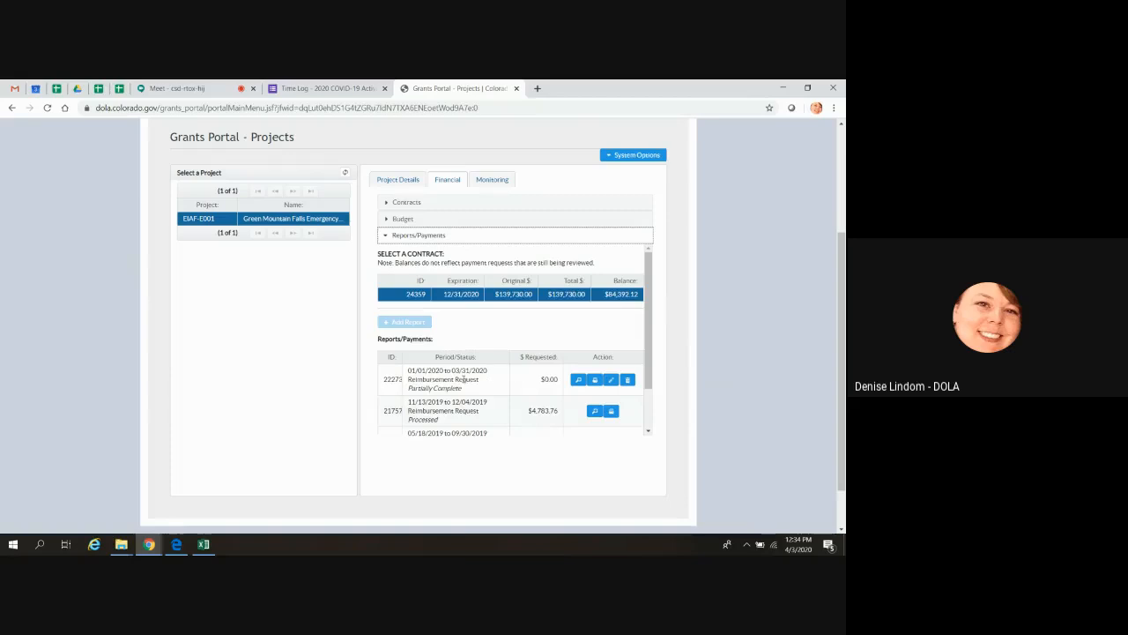
click(628, 380)
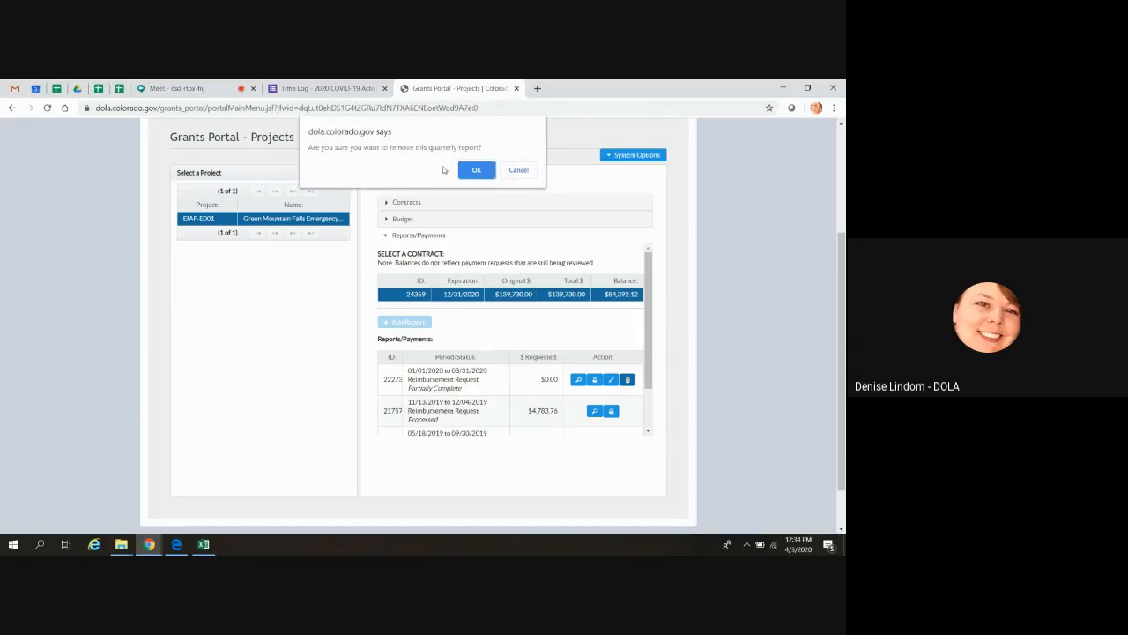
click(477, 171)
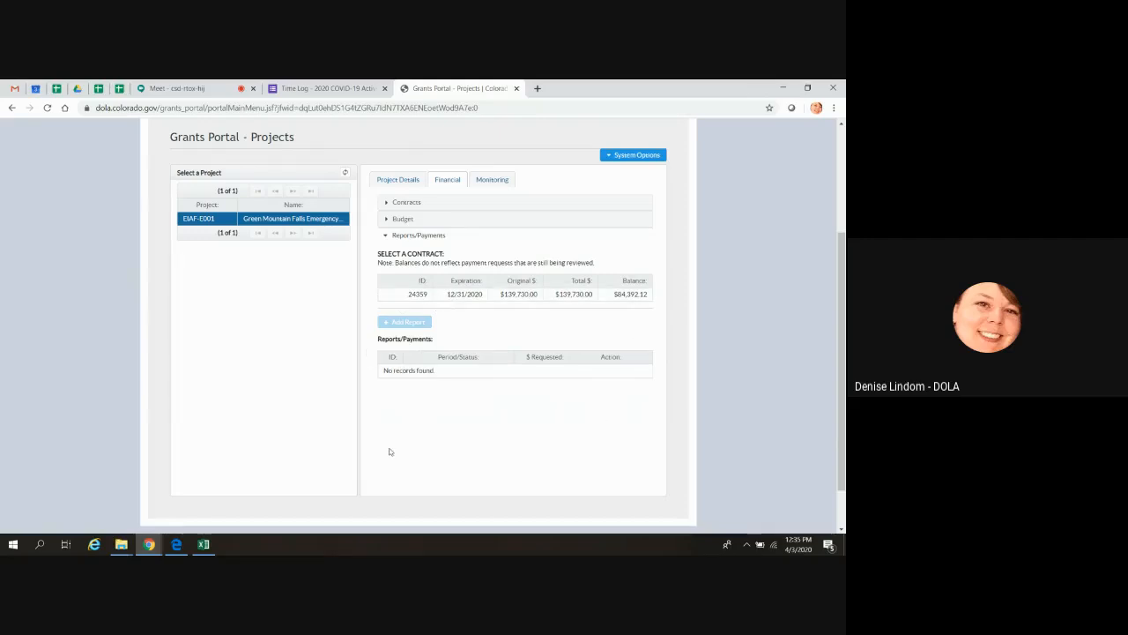
Select the project's contract and examine the review history of its 05/18/2019 to 09/30/2019 reimbursement request, closing the request when finished.
click(473, 298)
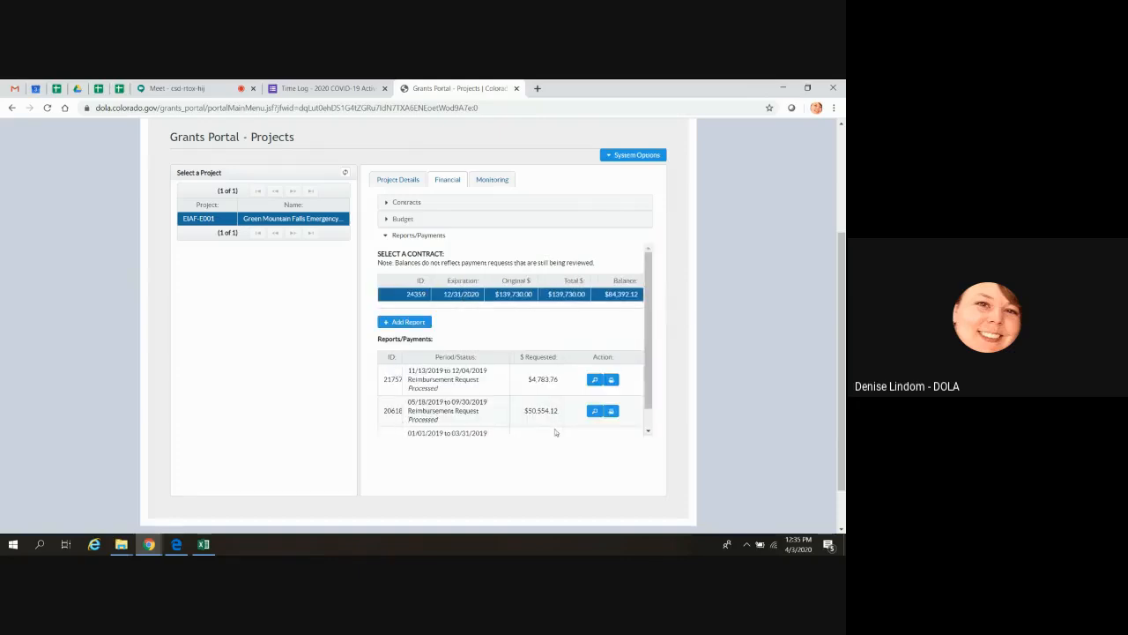
drag(652, 352, 654, 377)
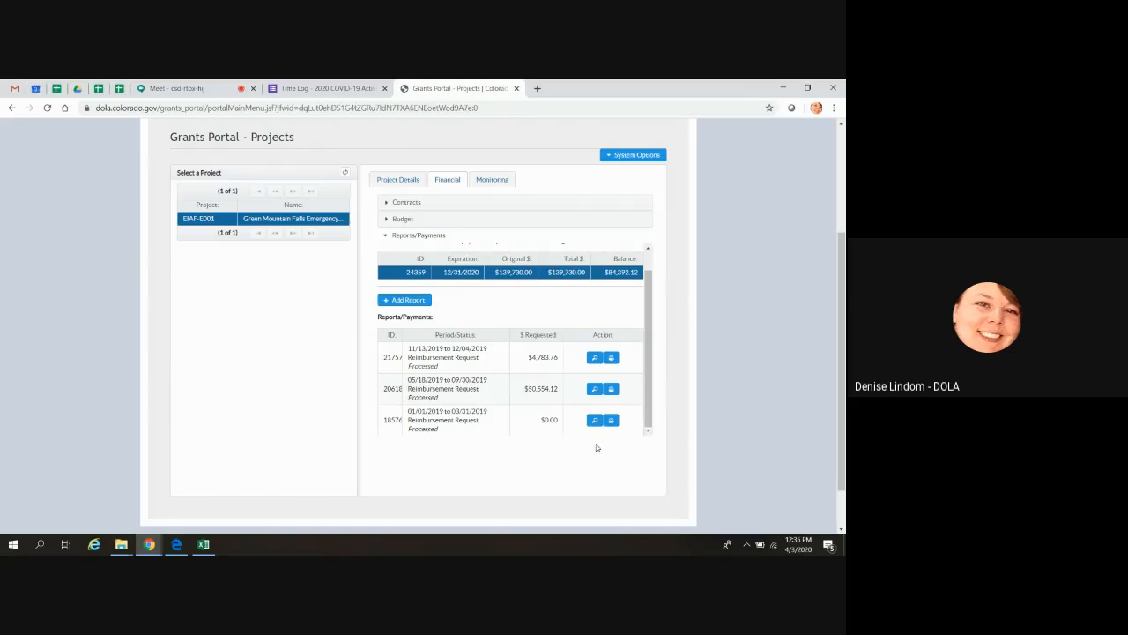
click(593, 390)
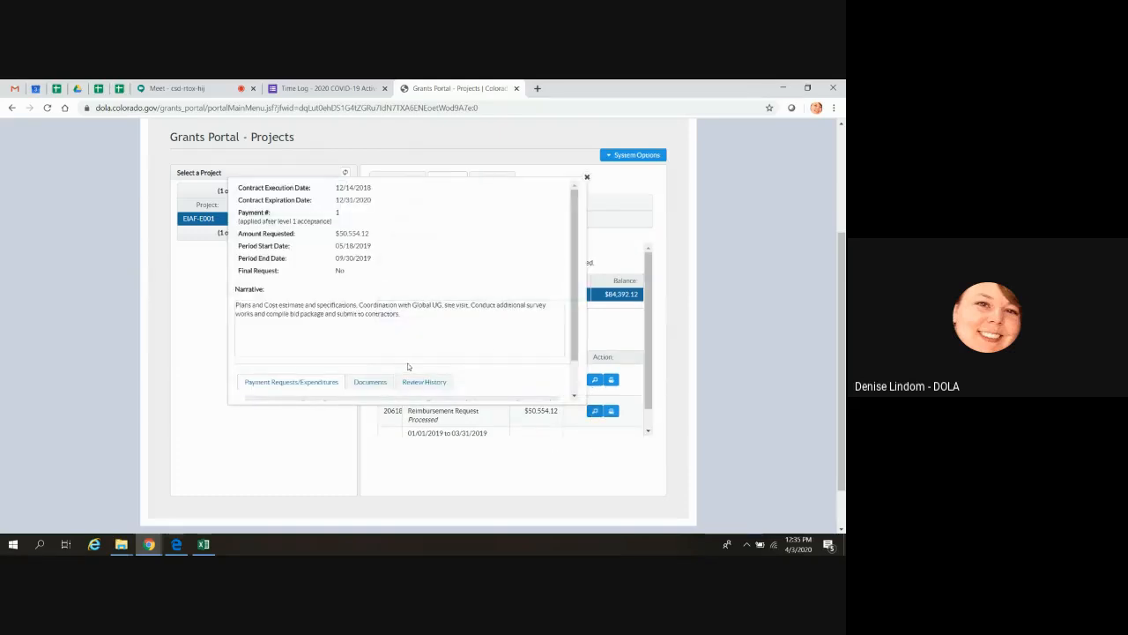
click(424, 382)
scroll(428, 347, down, 3)
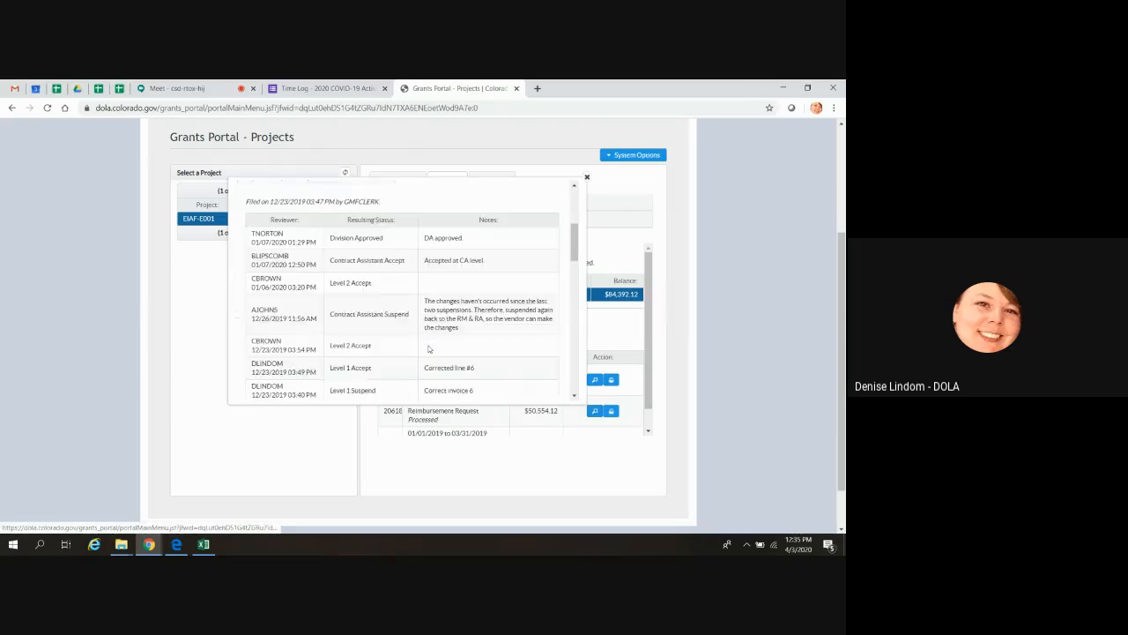
scroll(328, 391, up, 2)
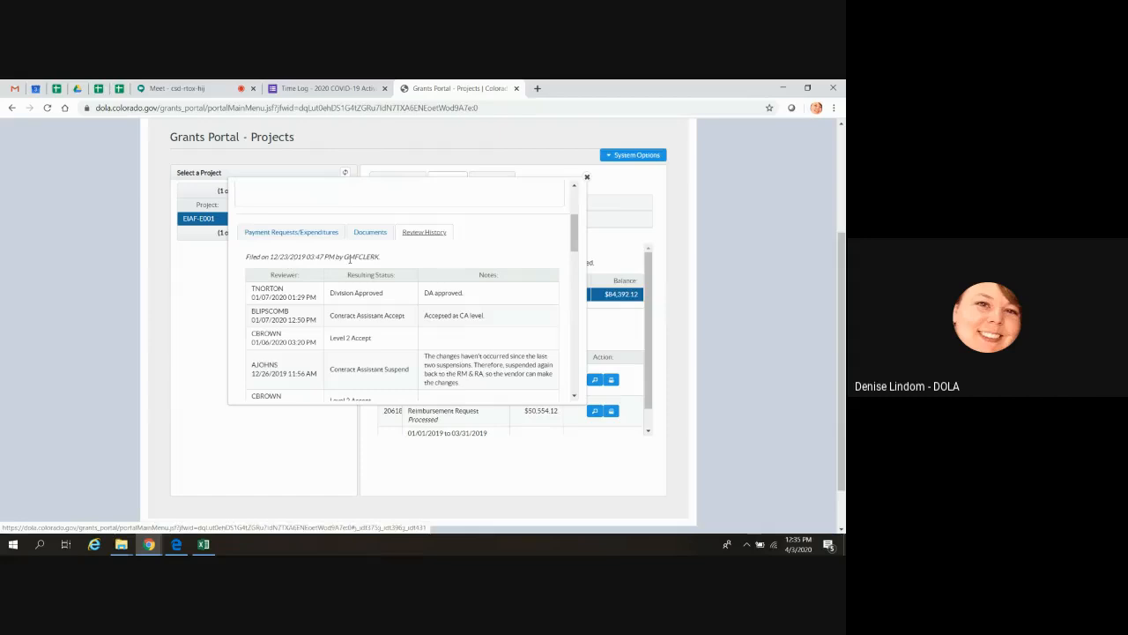
scroll(364, 337, down, 2)
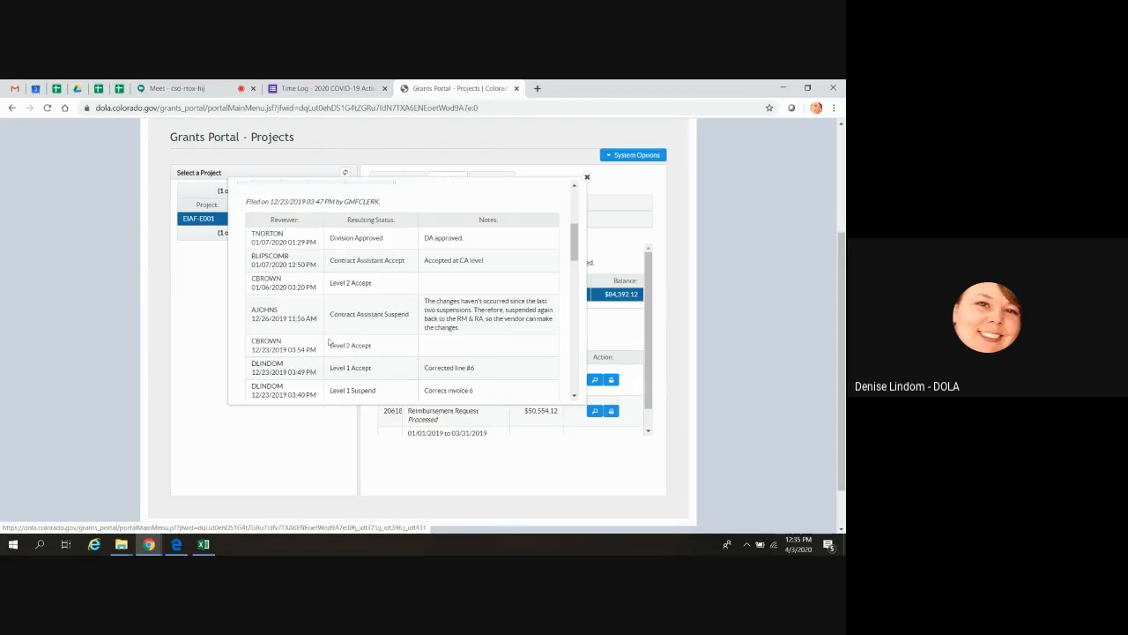
scroll(331, 343, up, 4)
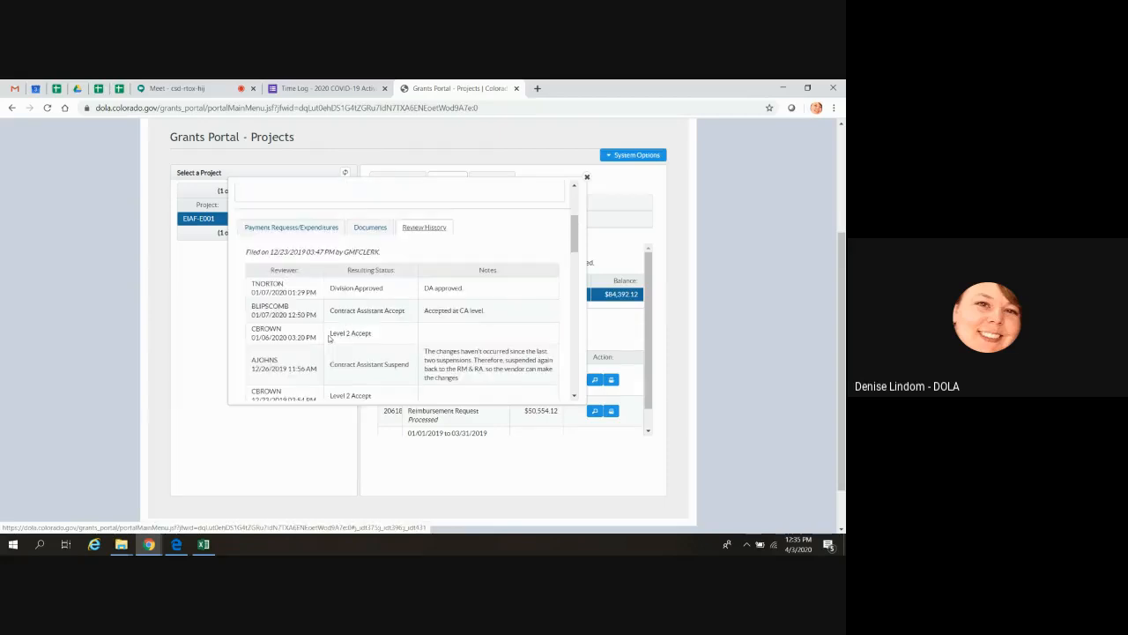
click(586, 177)
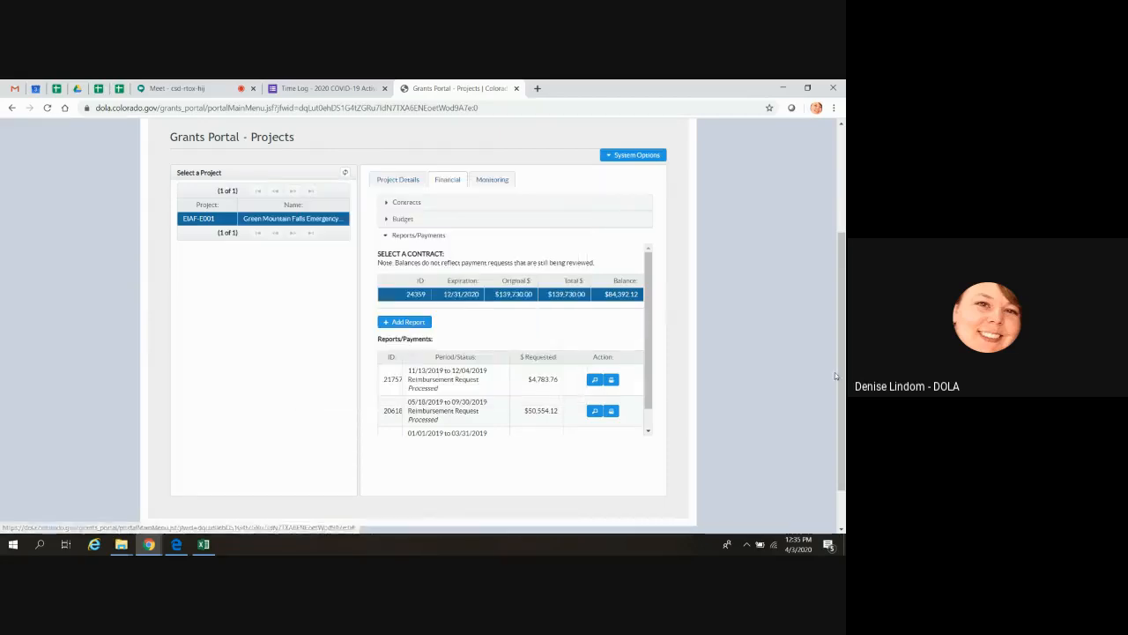
Reopen the 05/18/2019 to 09/30/2019 reimbursement request and view the payment details of its Construction/Improvement of Public Roadways budget line.
click(594, 411)
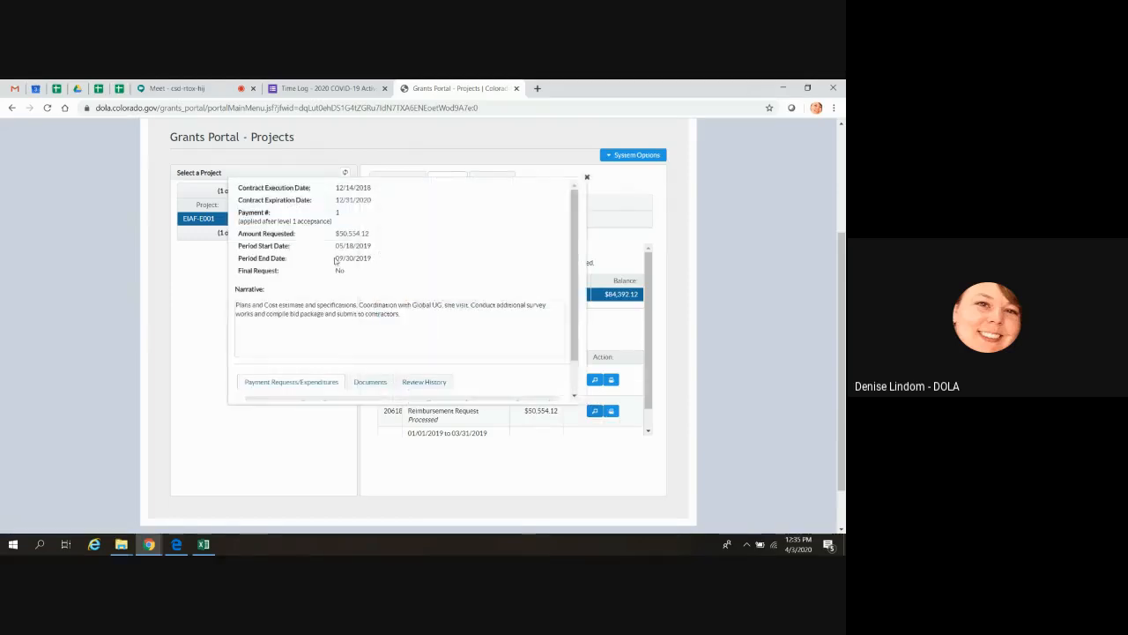
scroll(339, 291, down, 3)
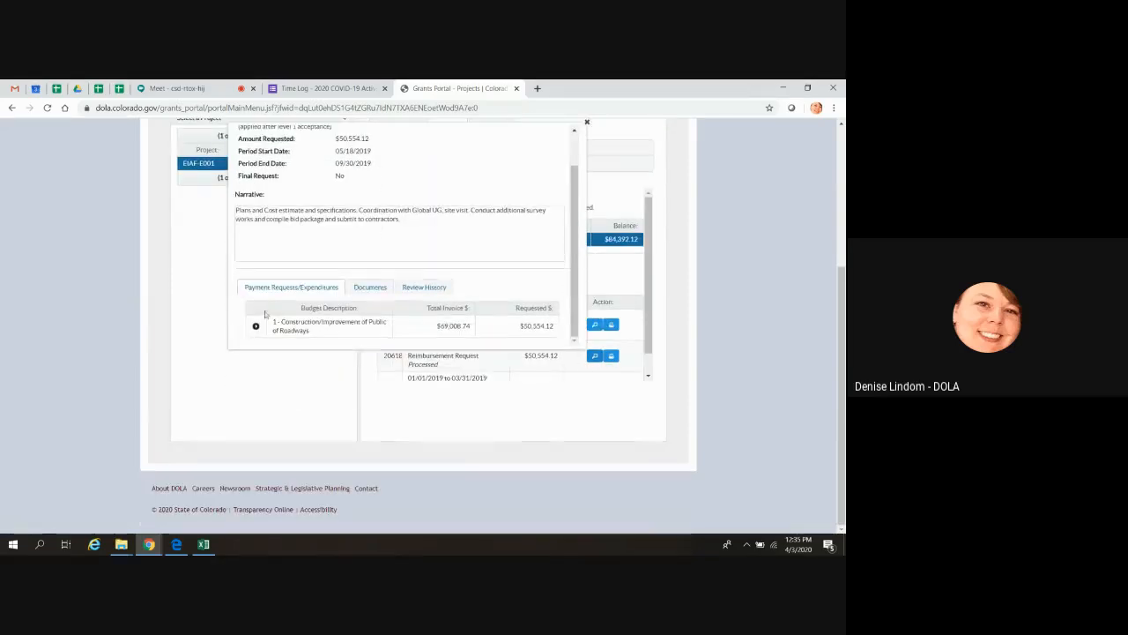
click(256, 326)
scroll(256, 326, down, 2)
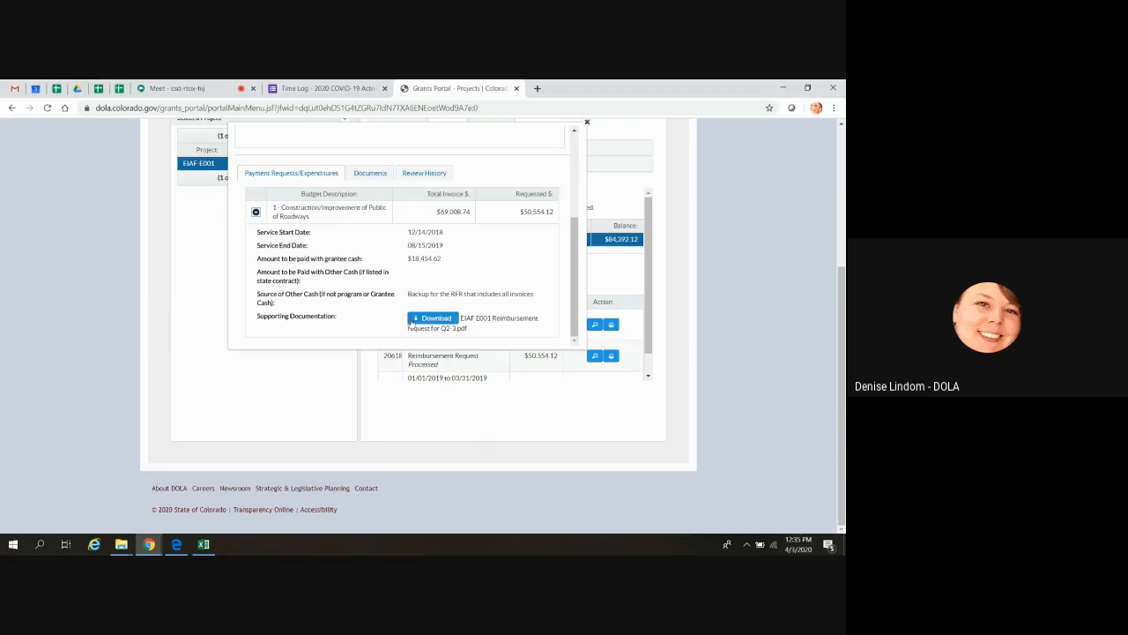
Check the request's attached documents and its expenditures again, close the request, and look over the contract's list of reports.
click(370, 173)
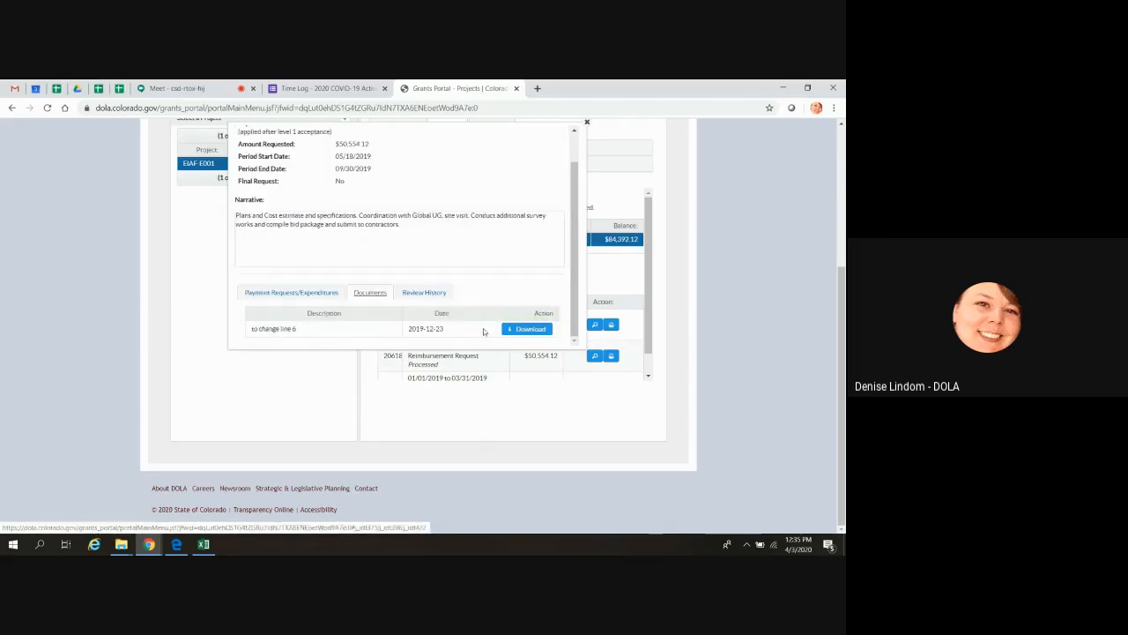
click(290, 292)
scroll(792, 273, up, 1)
scroll(792, 274, up, 2)
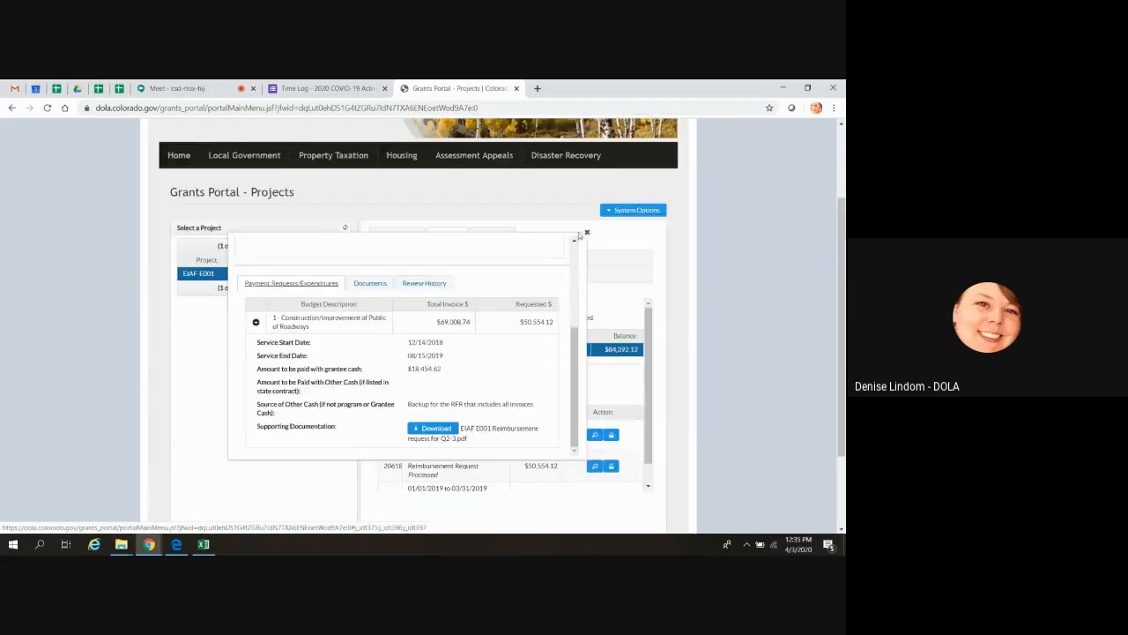
click(586, 232)
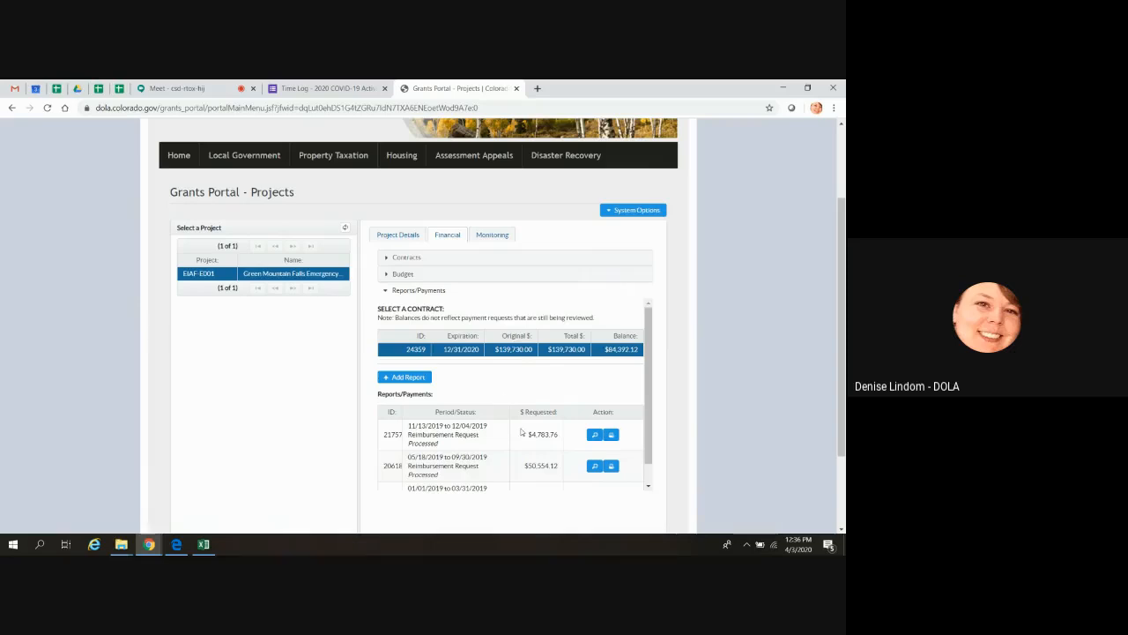
scroll(651, 370, down, 1)
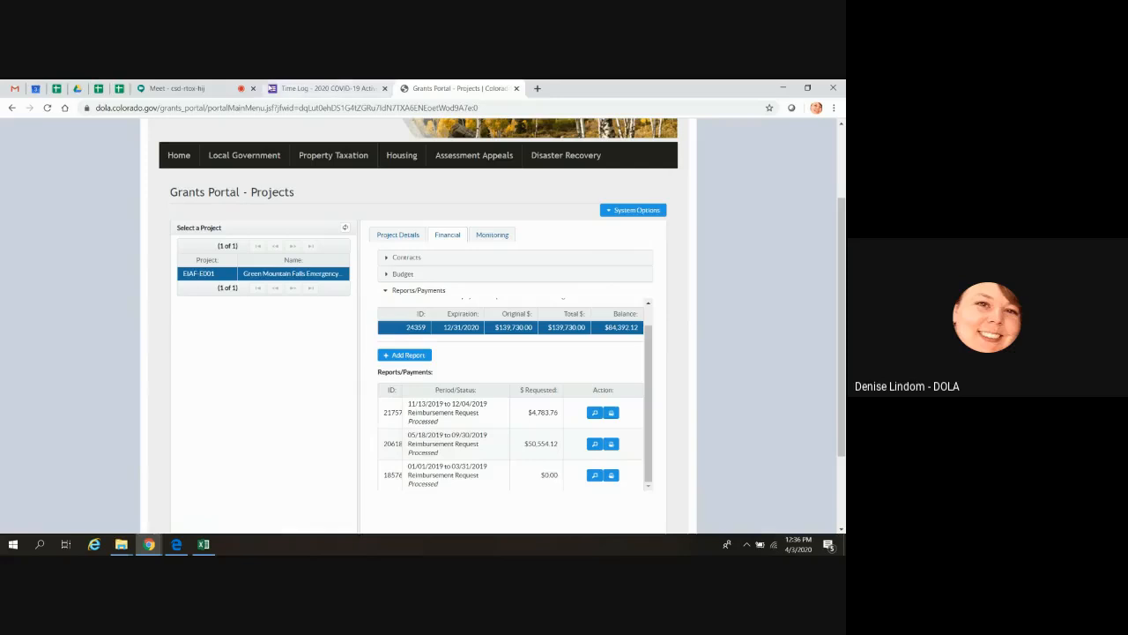
Switch to the Google Meet call and open its additional options to reach the recording control.
click(181, 89)
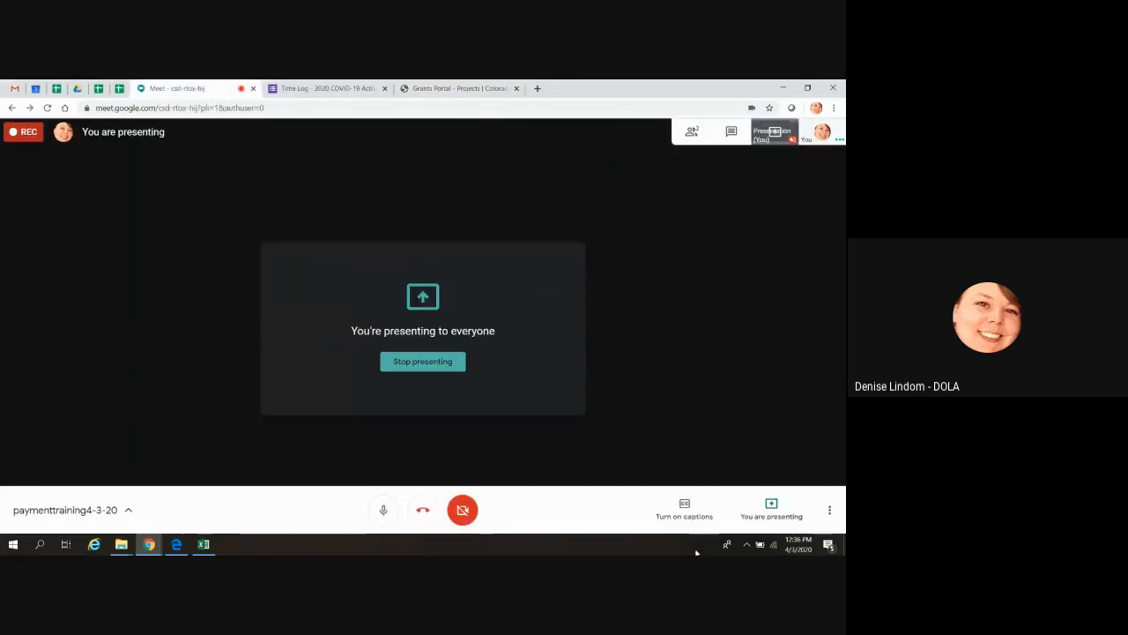
click(829, 510)
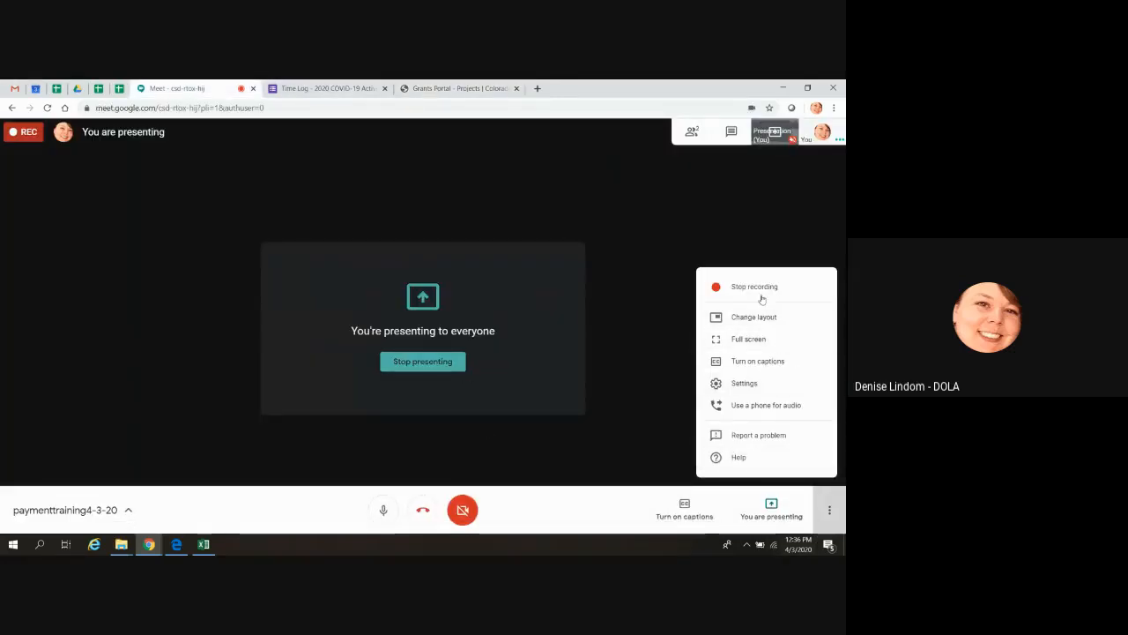